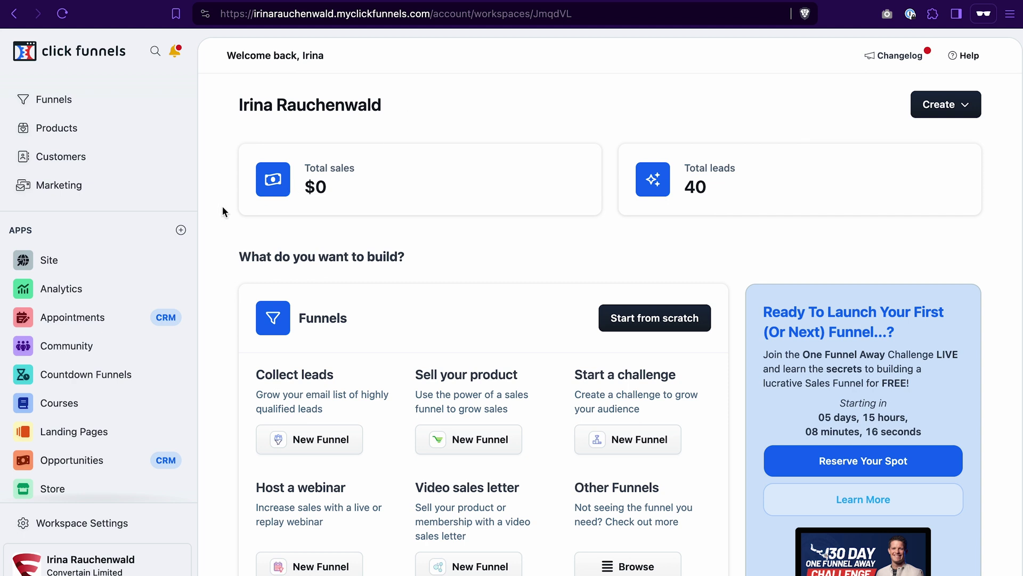
- Add the MessageHub app to the workspace from the Apps + page
{"action": "left_click", "coordinate": [182, 231]}
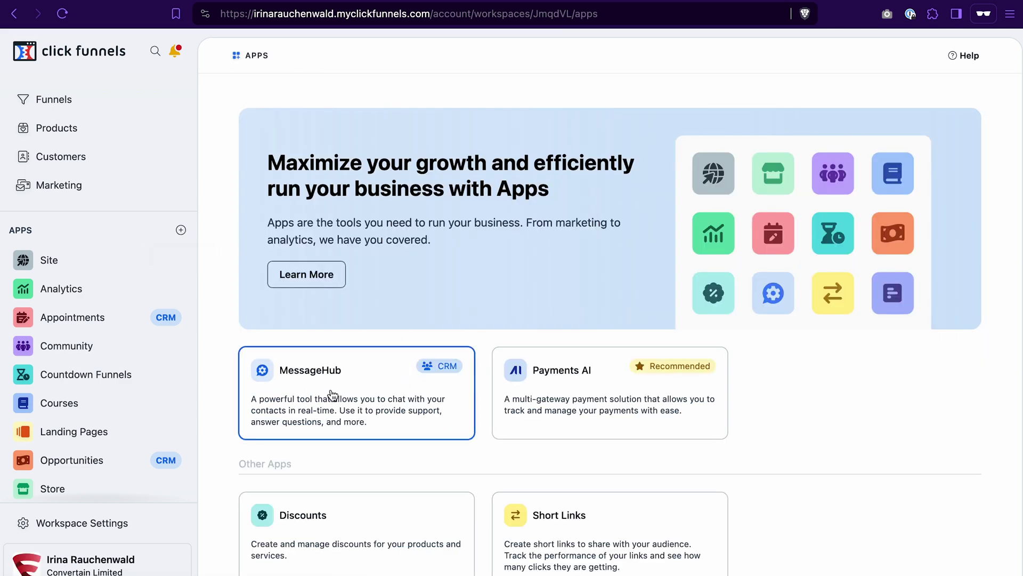
{"action": "left_click", "coordinate": [332, 394]}
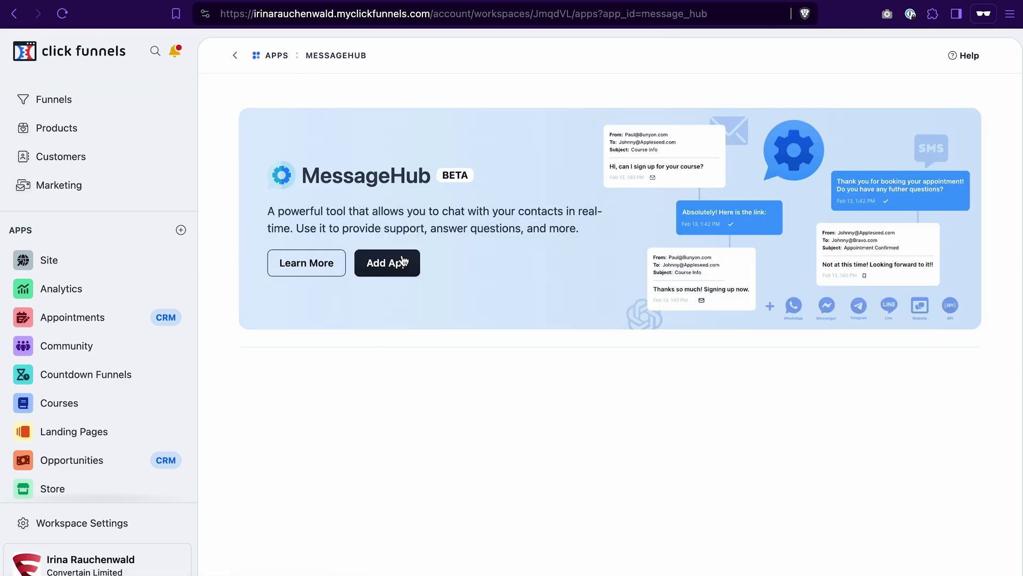
{"action": "left_click", "coordinate": [402, 261]}
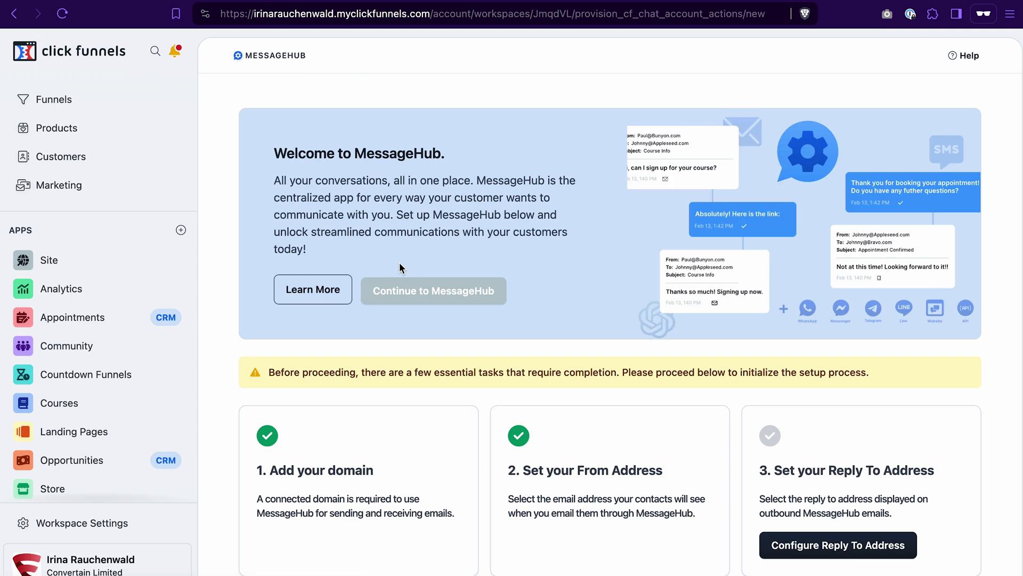
{"action": "scroll", "coordinate": [399, 262], "scroll_direction": "down", "scroll_amount": 1}
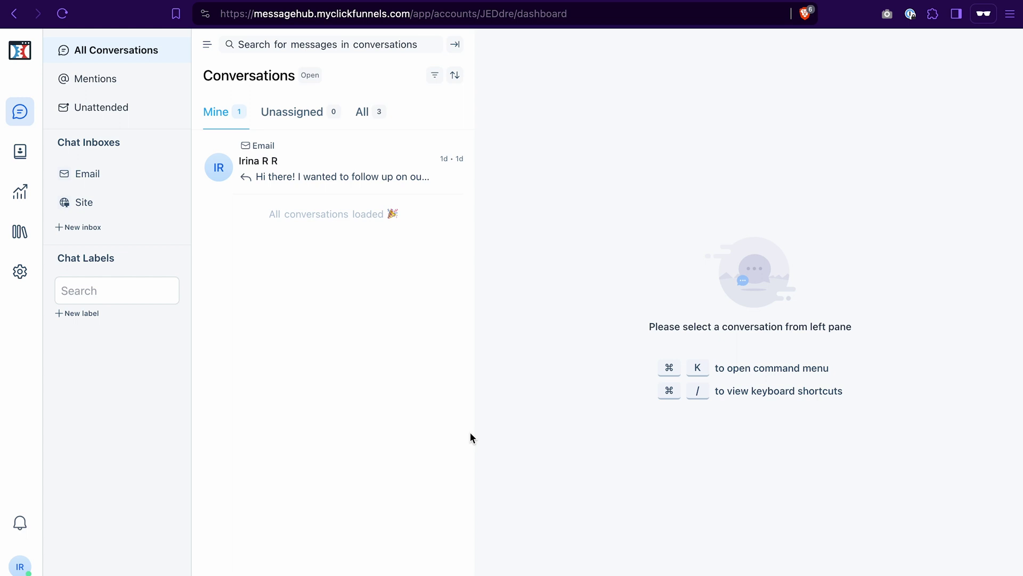
- Expand the conversation list to full width and switch from Unassigned to the All tab
{"action": "left_click", "coordinate": [455, 45]}
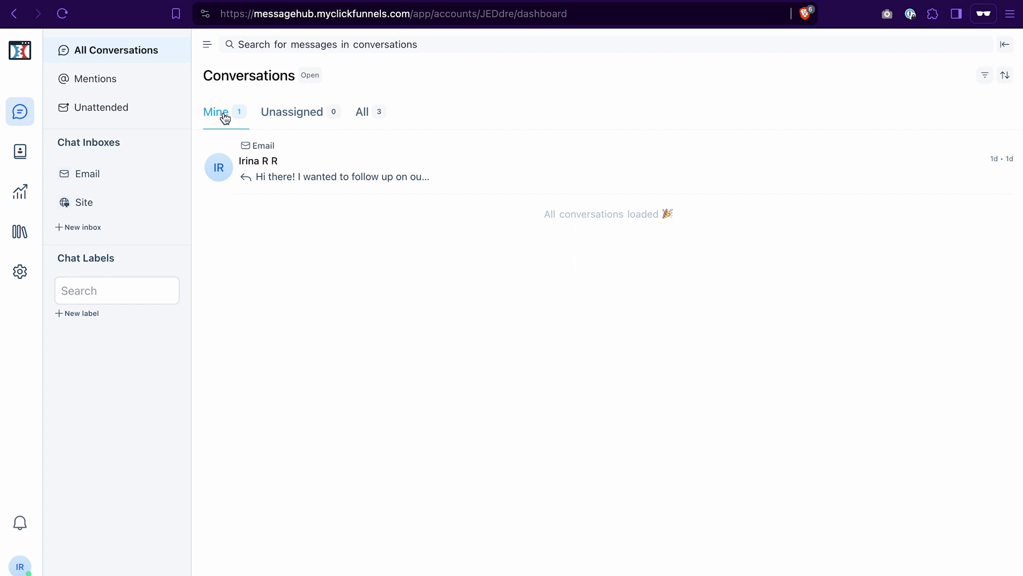
{"action": "left_click", "coordinate": [303, 121]}
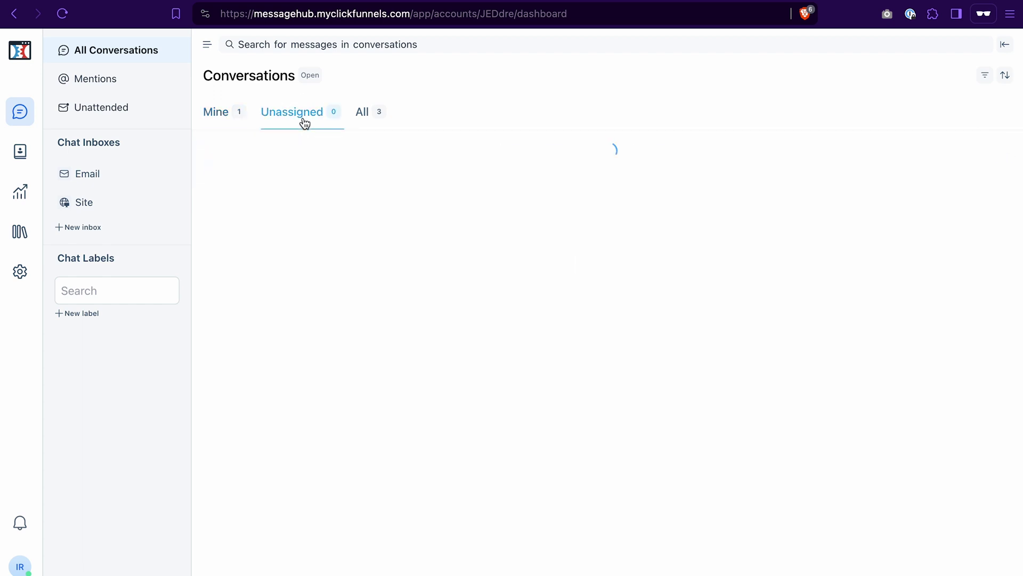
{"action": "left_click", "coordinate": [368, 113]}
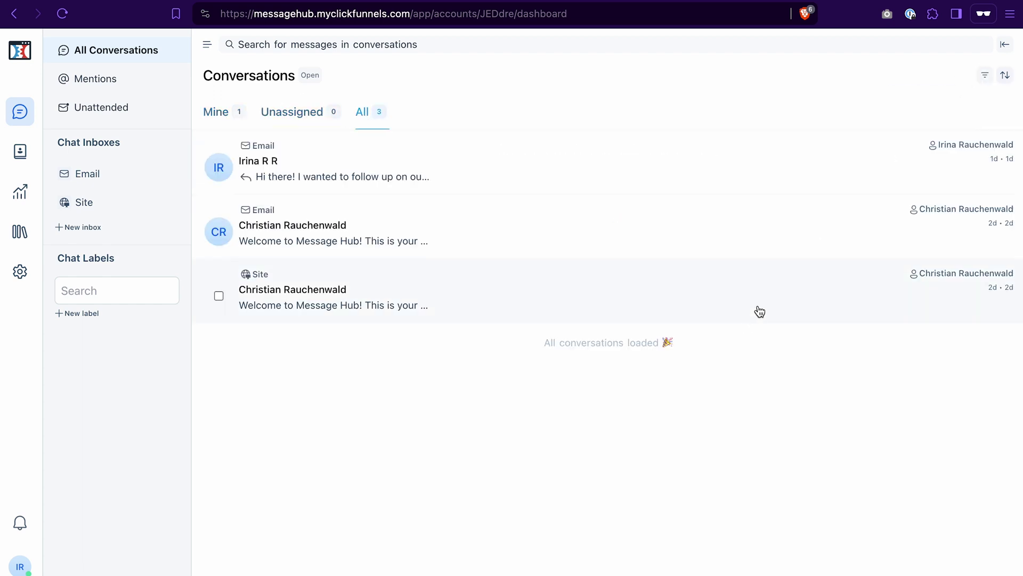
{"action": "left_click", "coordinate": [1004, 78]}
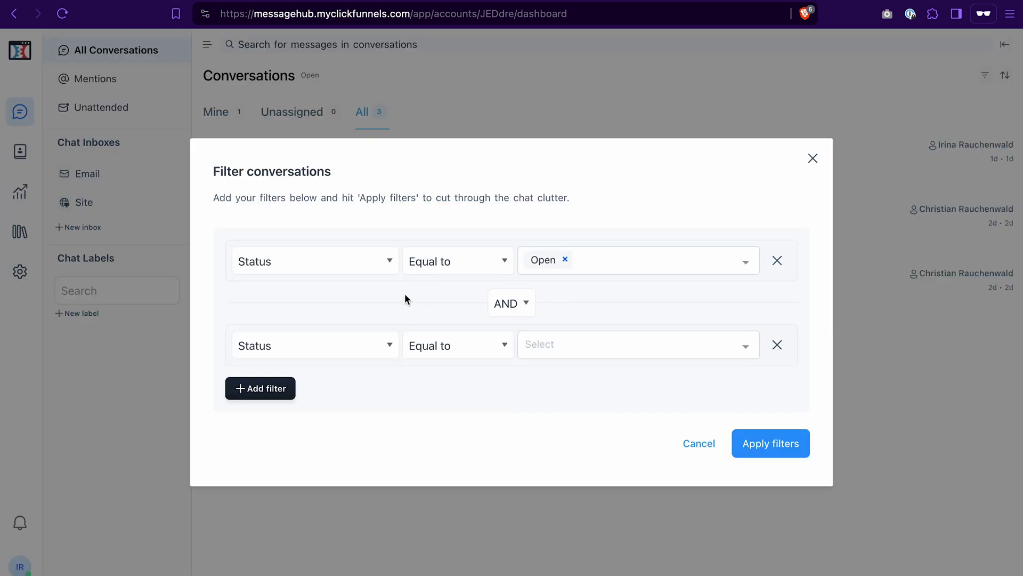
- Set the Status filter to All, removing Open and the empty second row, and apply it
{"action": "left_click", "coordinate": [583, 261]}
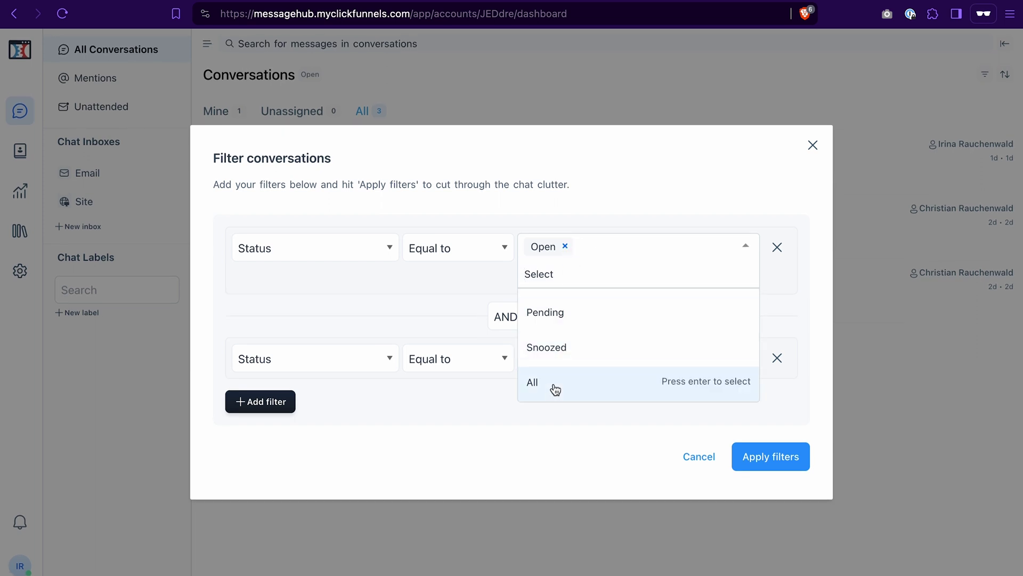
{"action": "left_click", "coordinate": [552, 387]}
{"action": "left_click", "coordinate": [565, 259]}
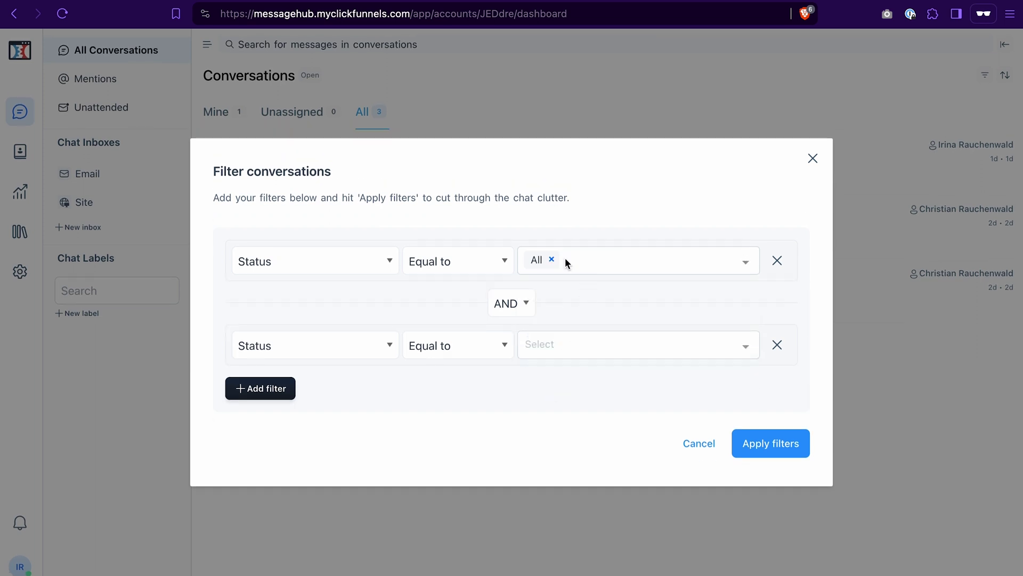
{"action": "left_click", "coordinate": [774, 442]}
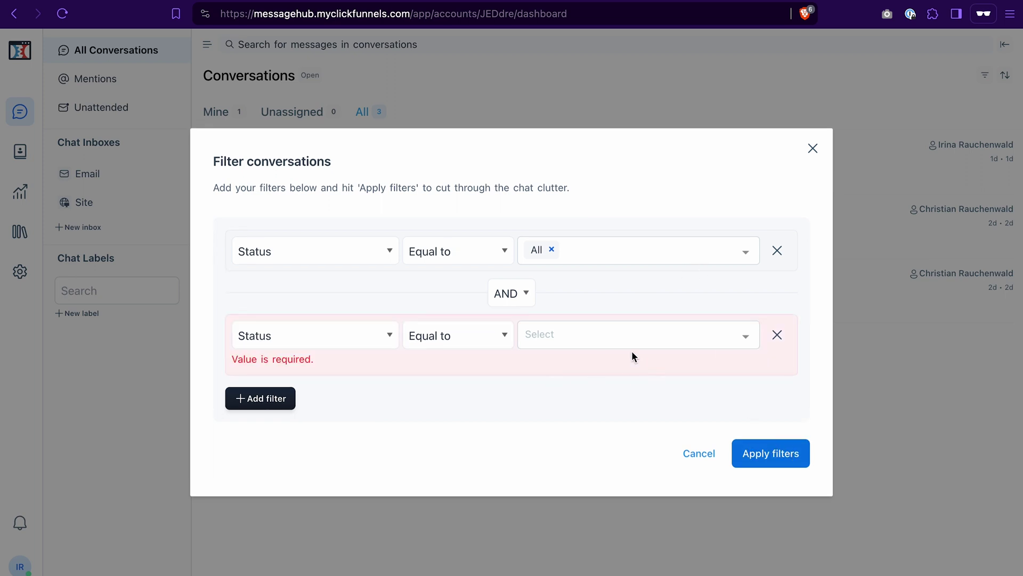
{"action": "left_click", "coordinate": [777, 334]}
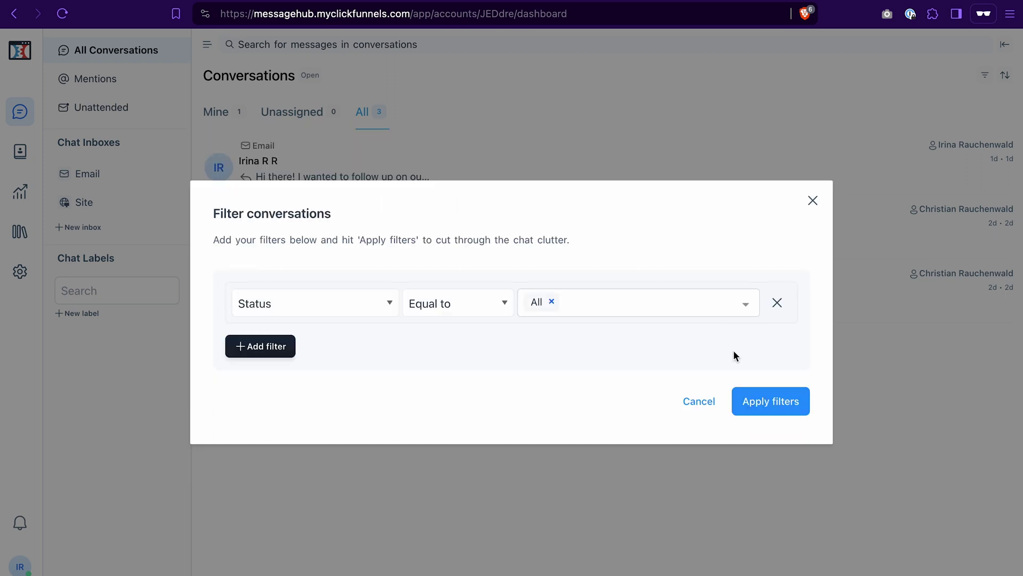
{"action": "left_click", "coordinate": [771, 401]}
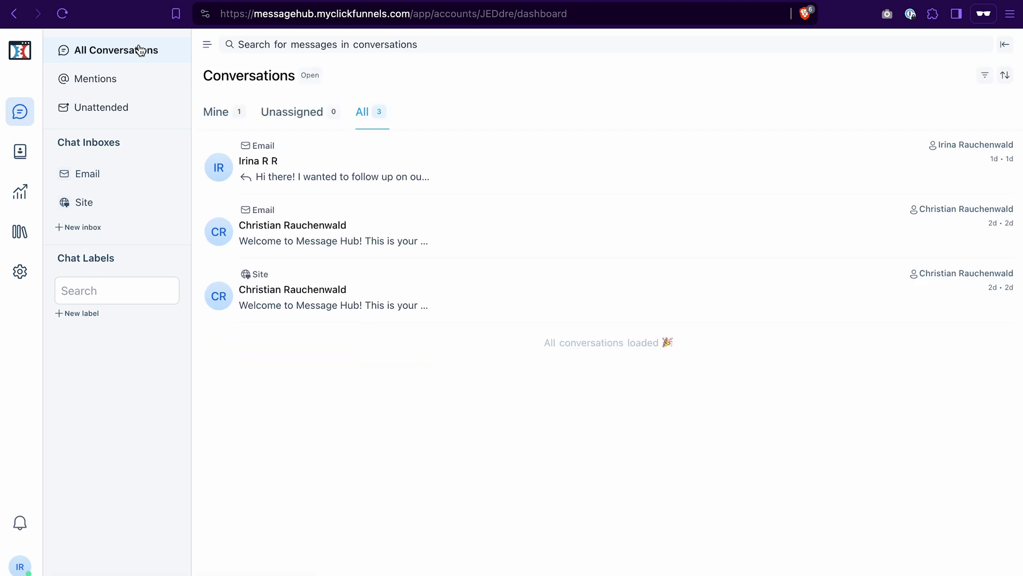
- Browse the Mentions, Unattended and Site inbox views, then open the Email inbox
{"action": "left_click", "coordinate": [116, 86]}
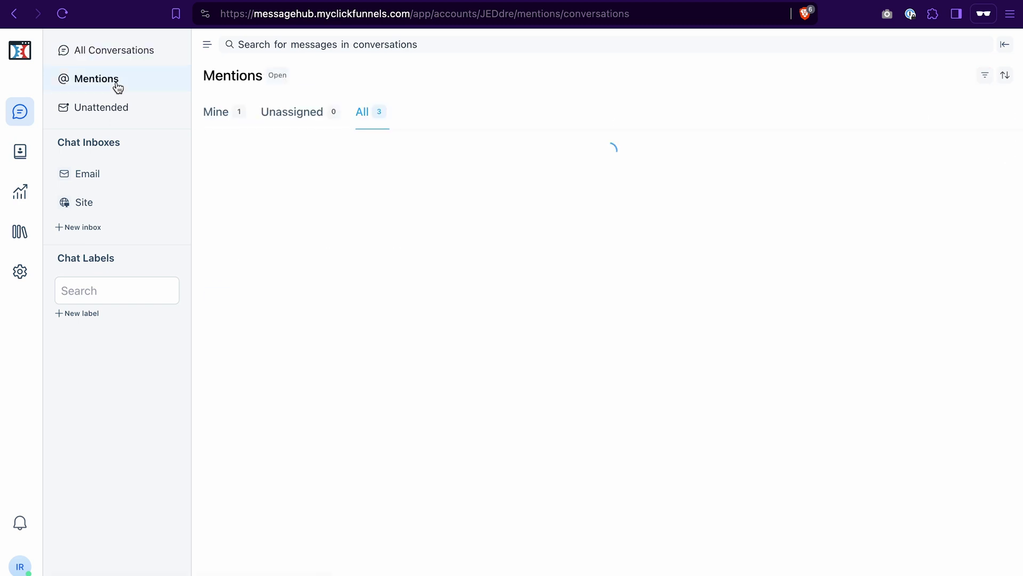
{"action": "left_click", "coordinate": [132, 118]}
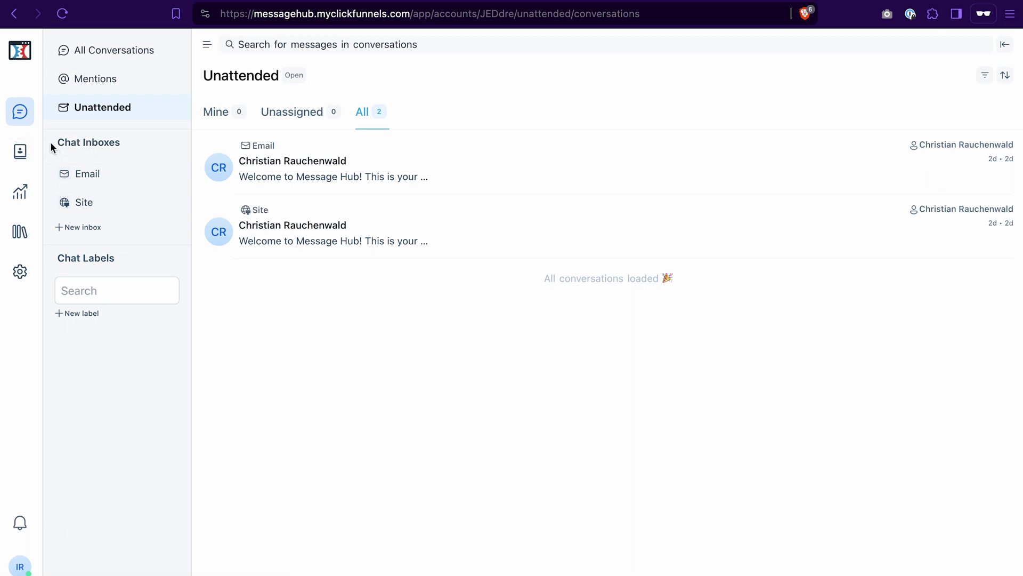
{"action": "left_click", "coordinate": [177, 174]}
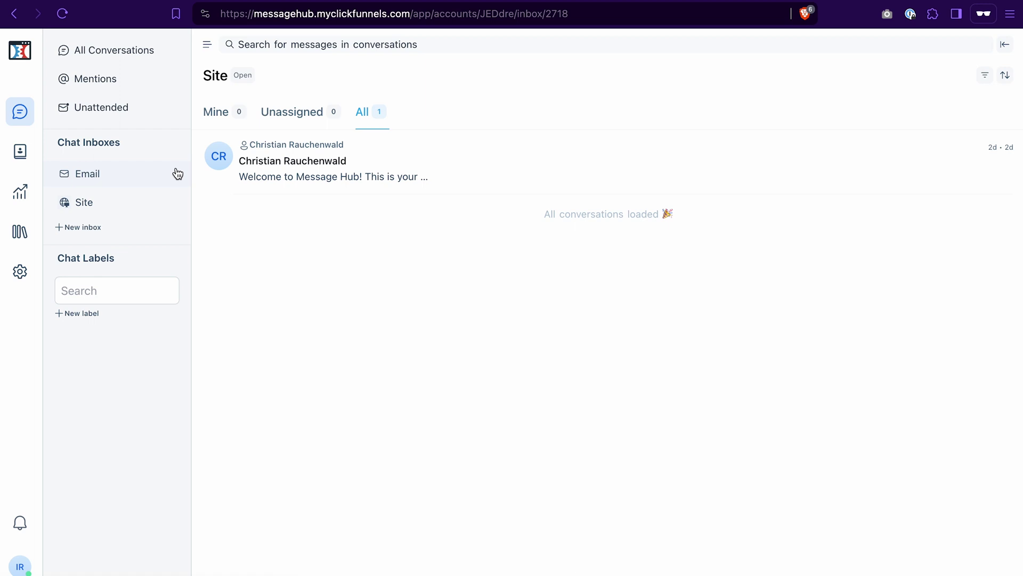
{"action": "left_click_drag", "start_coordinate": [81, 139], "coordinate": [123, 141]}
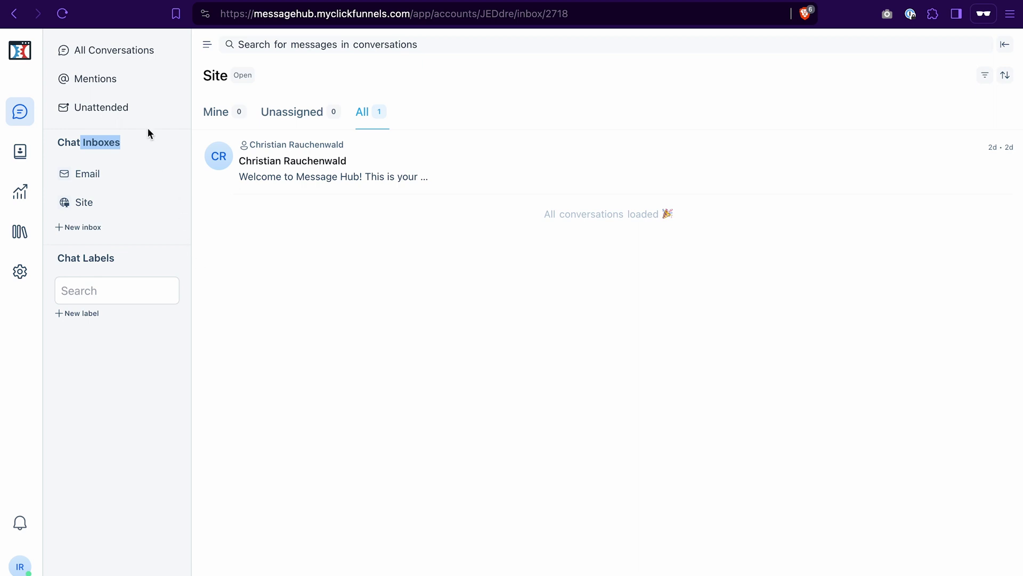
{"action": "left_click", "coordinate": [122, 59]}
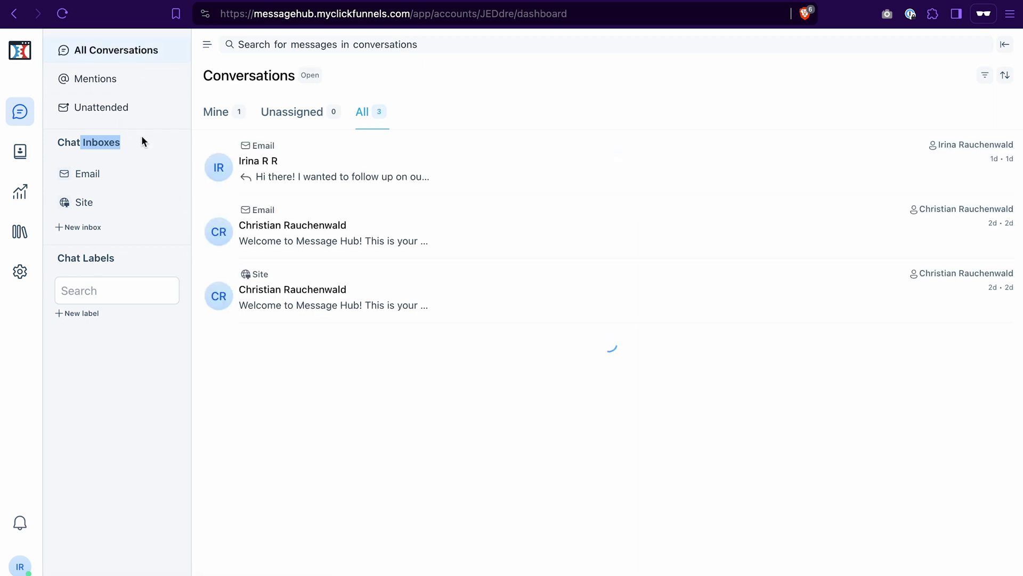
{"action": "left_click", "coordinate": [108, 182]}
- Open the second Email inbox conversation, which holds the Message Hub welcome message
{"action": "left_click", "coordinate": [108, 183]}
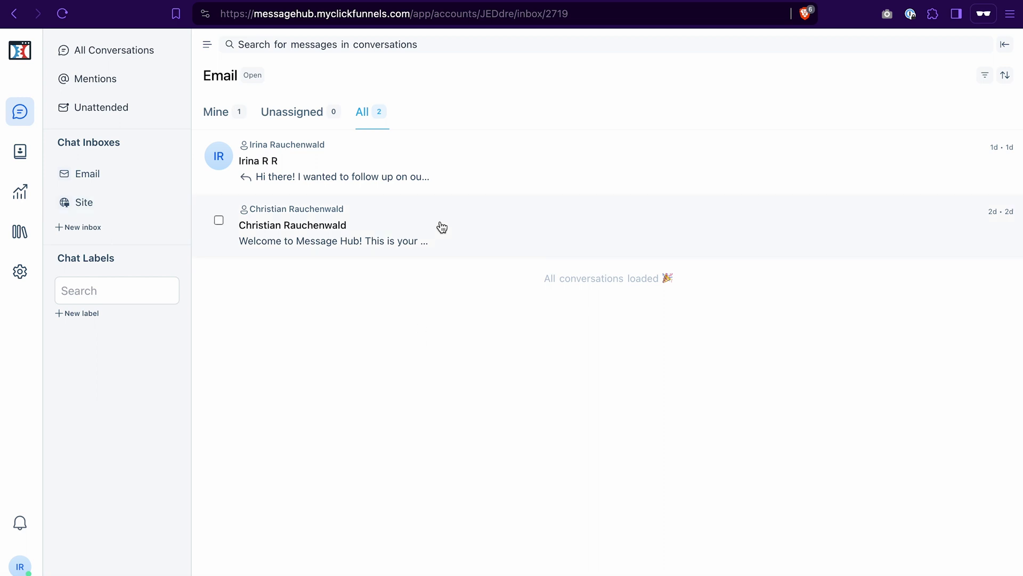
{"action": "left_click", "coordinate": [385, 222]}
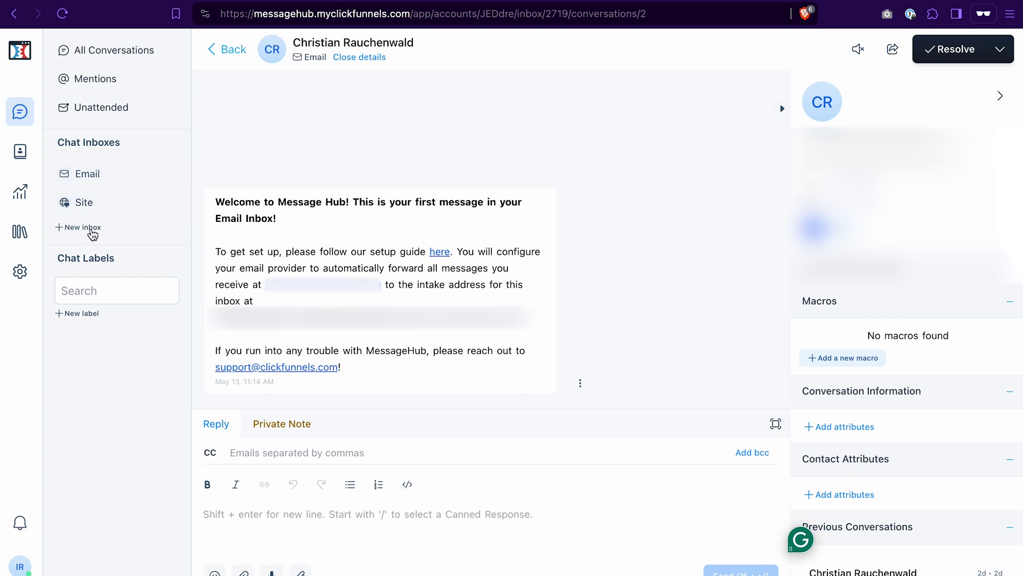
- Show the Chat Inboxes settings, preview the Add Inbox channel choices, then go back
{"action": "left_click", "coordinate": [18, 277]}
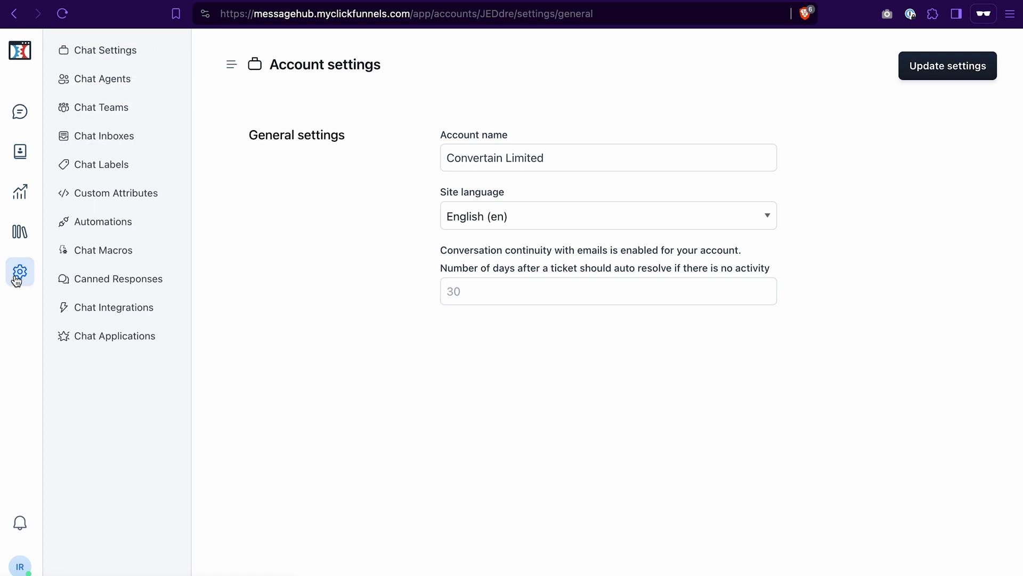
{"action": "left_click", "coordinate": [143, 144]}
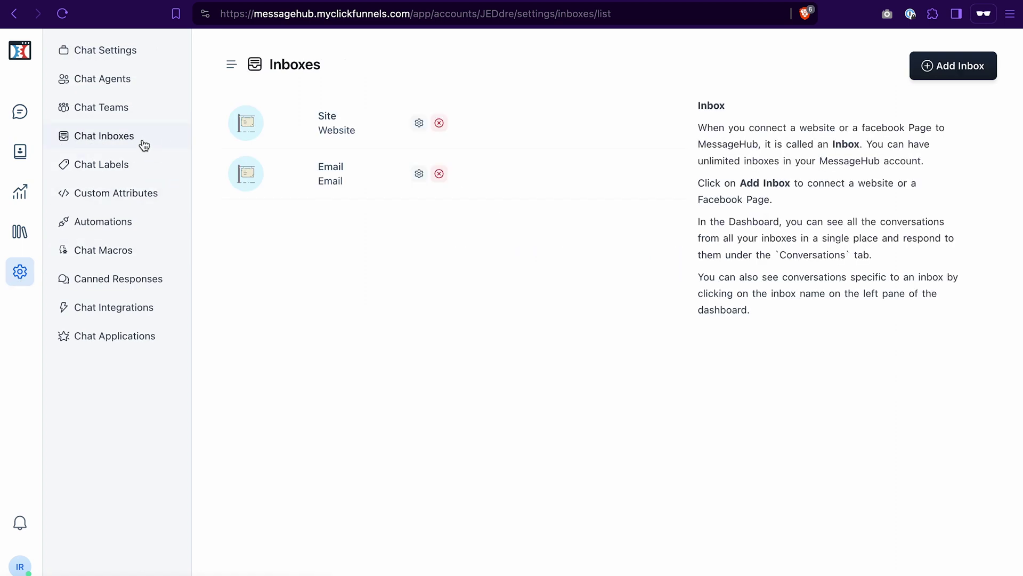
{"action": "left_click", "coordinate": [966, 74]}
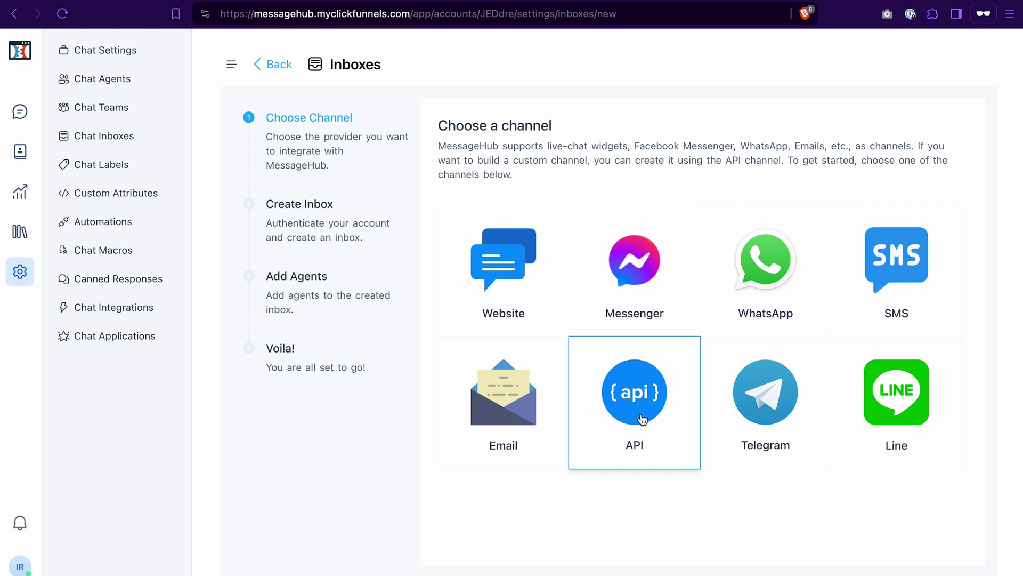
{"action": "left_click", "coordinate": [284, 69]}
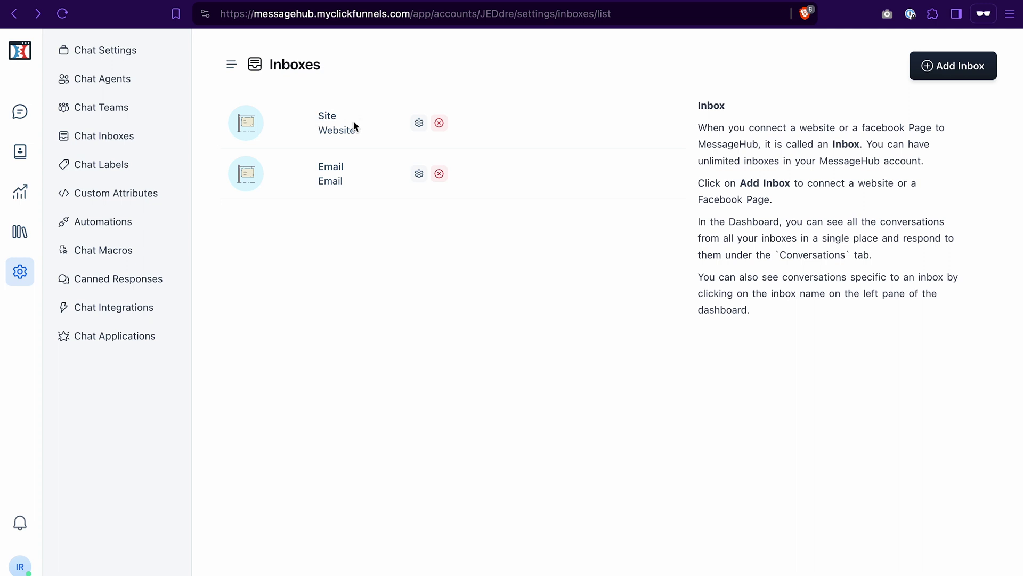
- In the Site inbox settings, set Enable CSAT to Enabled
{"action": "left_click", "coordinate": [420, 124]}
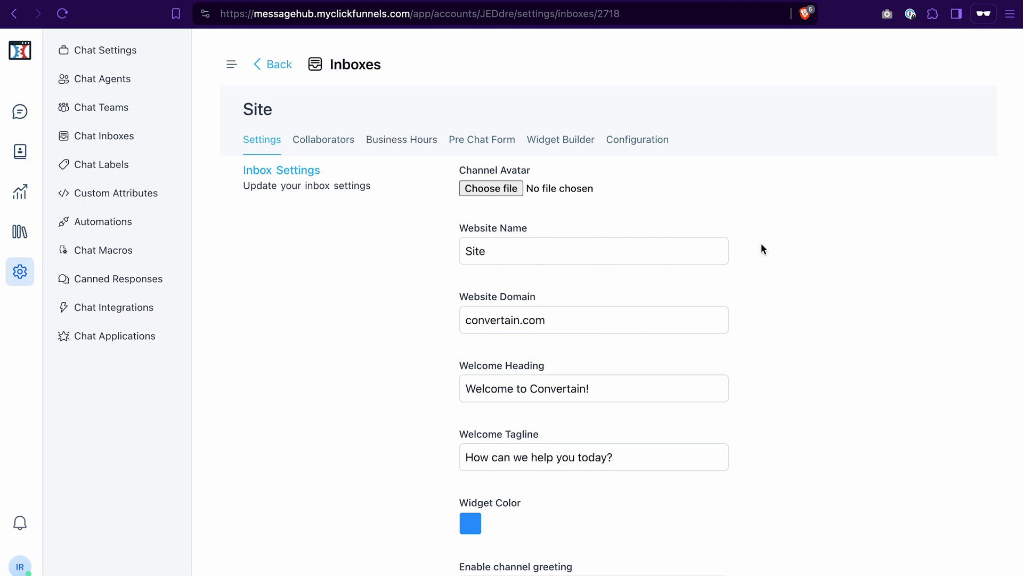
{"action": "scroll", "coordinate": [775, 234], "scroll_direction": "down", "scroll_amount": 1}
{"action": "scroll", "coordinate": [775, 237], "scroll_direction": "down", "scroll_amount": 1}
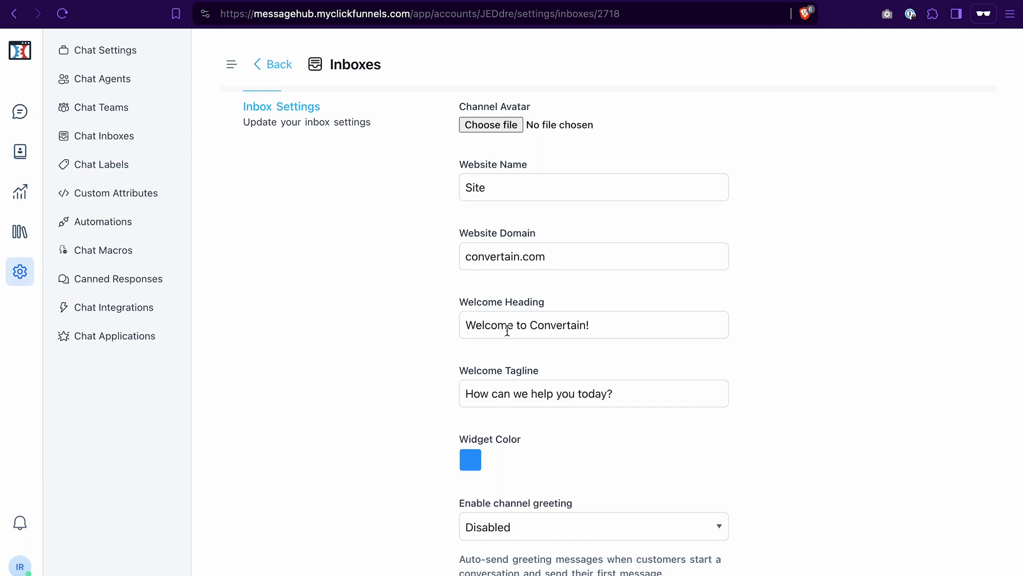
{"action": "scroll", "coordinate": [501, 362], "scroll_direction": "down", "scroll_amount": 3}
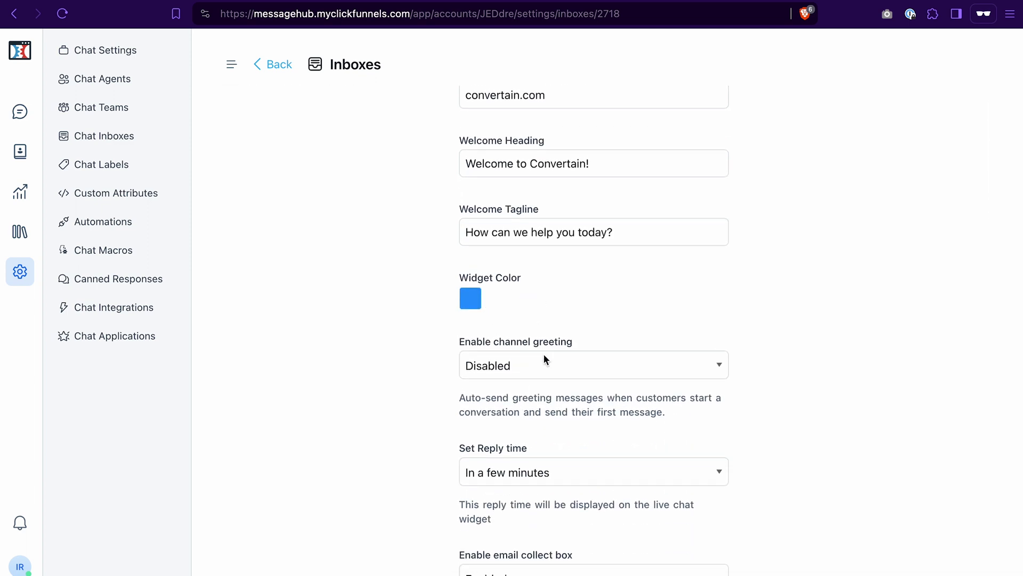
{"action": "scroll", "coordinate": [540, 368], "scroll_direction": "down", "scroll_amount": 6}
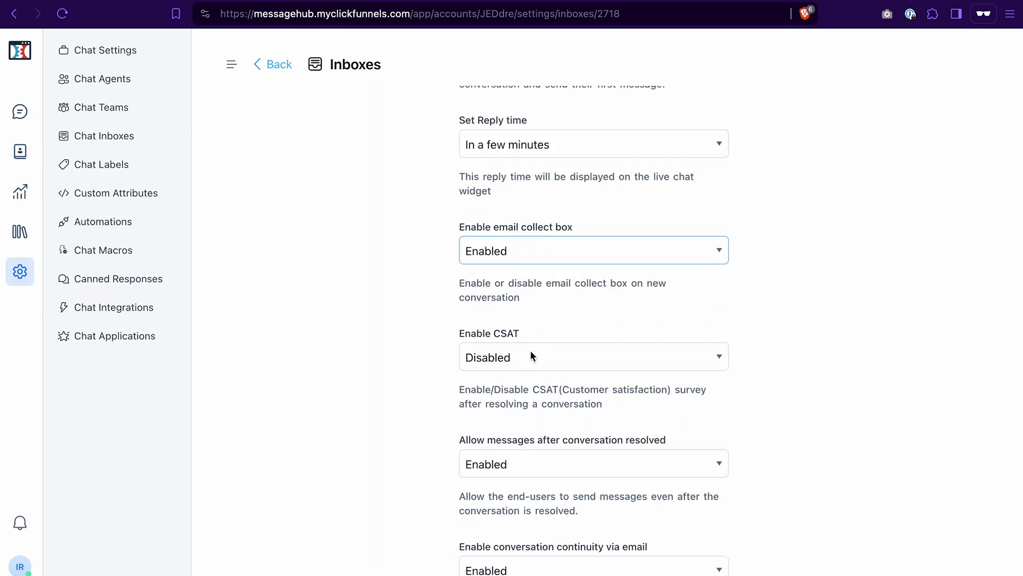
{"action": "left_click", "coordinate": [529, 350]}
{"action": "left_click", "coordinate": [521, 338]}
- Save the Site inbox settings with Update and view its Collaborators tab
{"action": "scroll", "coordinate": [552, 427], "scroll_direction": "down", "scroll_amount": 1}
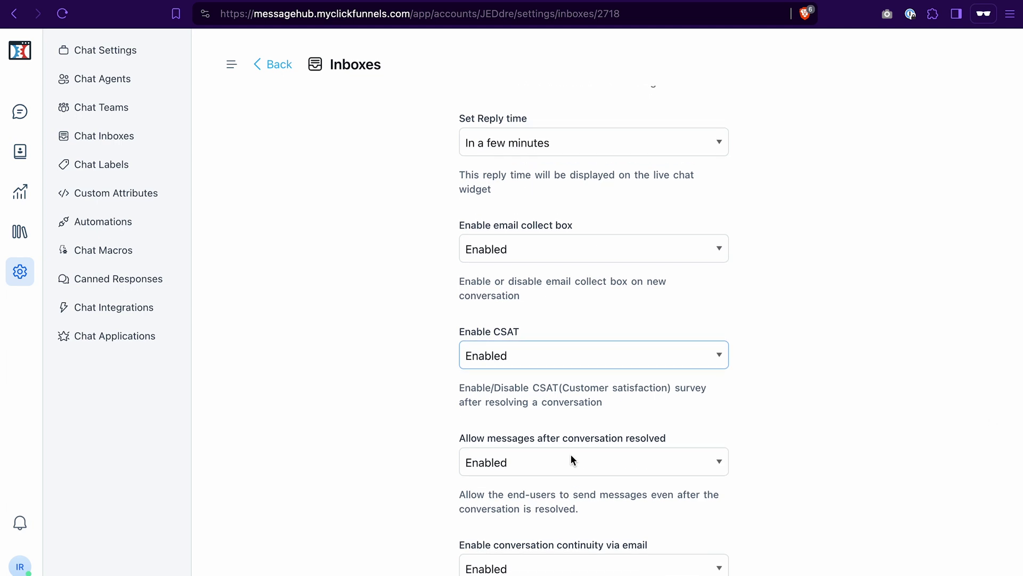
{"action": "scroll", "coordinate": [571, 457], "scroll_direction": "down", "scroll_amount": 10}
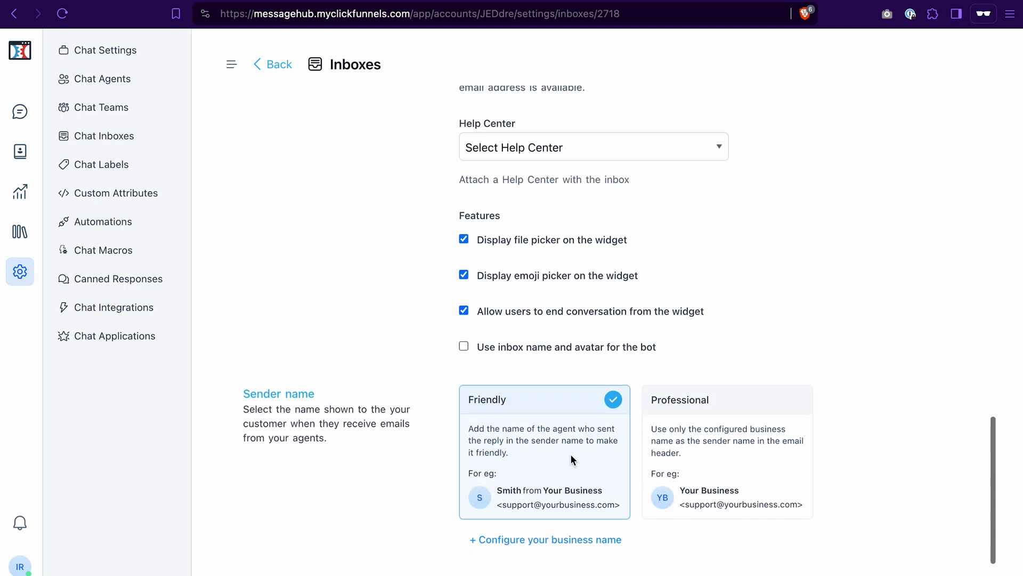
{"action": "scroll", "coordinate": [572, 459], "scroll_direction": "down", "scroll_amount": 1}
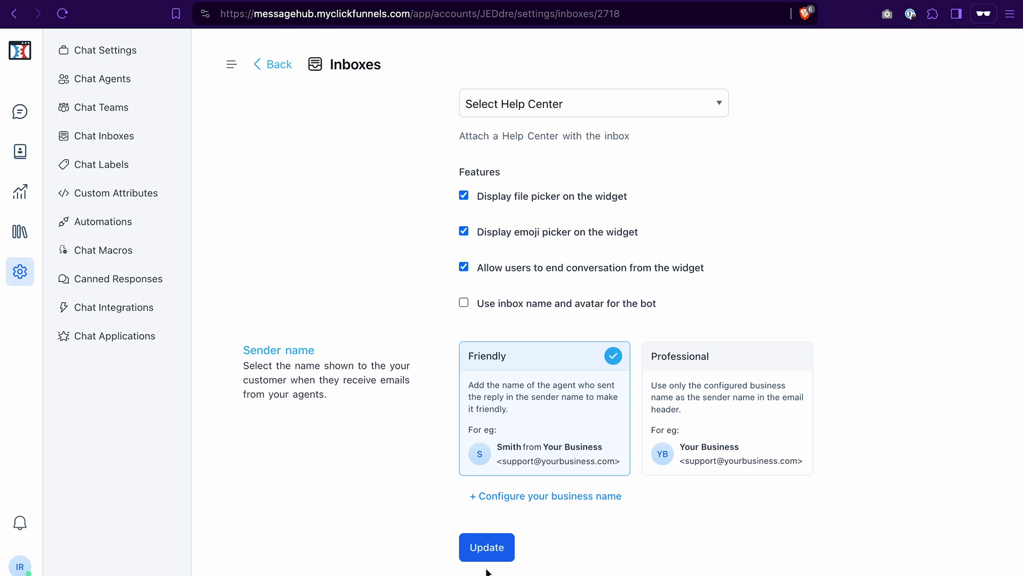
{"action": "left_click", "coordinate": [487, 547]}
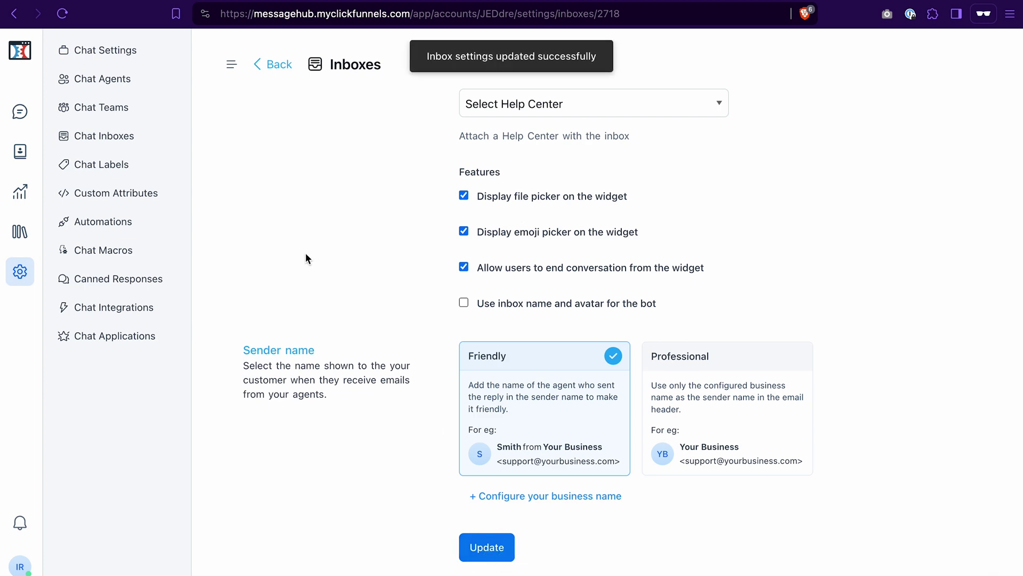
{"action": "scroll", "coordinate": [306, 252], "scroll_direction": "up", "scroll_amount": 8}
{"action": "scroll", "coordinate": [306, 256], "scroll_direction": "up", "scroll_amount": 6}
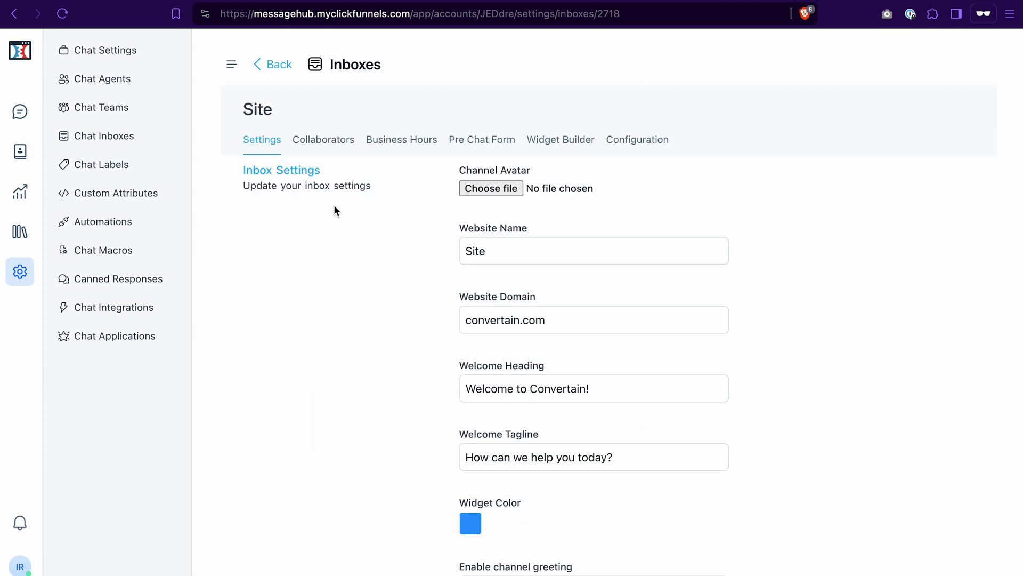
{"action": "left_click", "coordinate": [317, 145]}
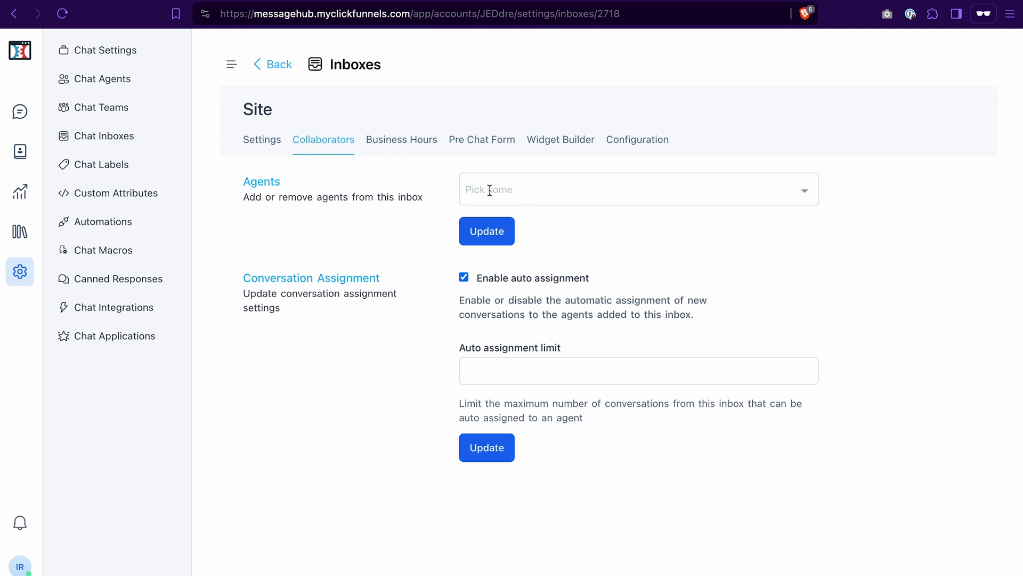
- Review the Site inbox's Business Hours, Pre Chat Form, Widget Builder and Configuration tabs, then return to Conversations
{"action": "left_click", "coordinate": [395, 145]}
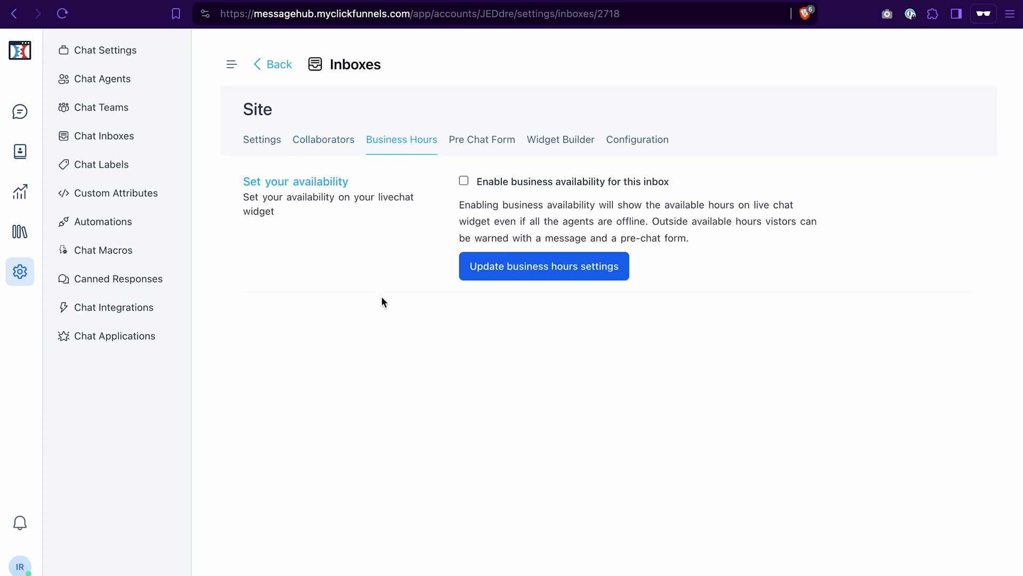
{"action": "left_click", "coordinate": [483, 139]}
{"action": "scroll", "coordinate": [521, 262], "scroll_direction": "down", "scroll_amount": 3}
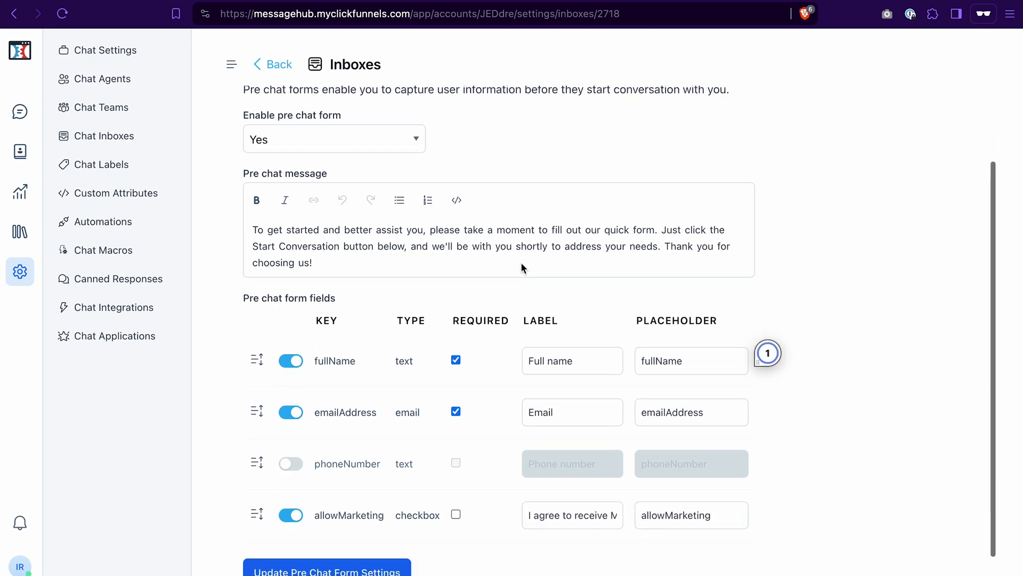
{"action": "scroll", "coordinate": [520, 262], "scroll_direction": "up", "scroll_amount": 3}
{"action": "left_click", "coordinate": [561, 140]}
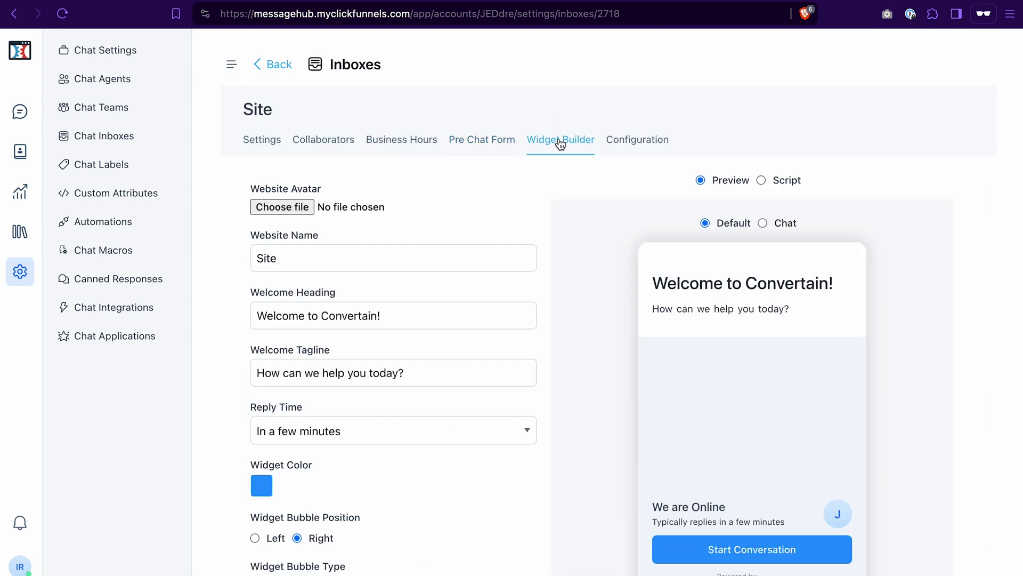
{"action": "scroll", "coordinate": [541, 427], "scroll_direction": "down", "scroll_amount": 2}
{"action": "scroll", "coordinate": [542, 453], "scroll_direction": "down", "scroll_amount": 2}
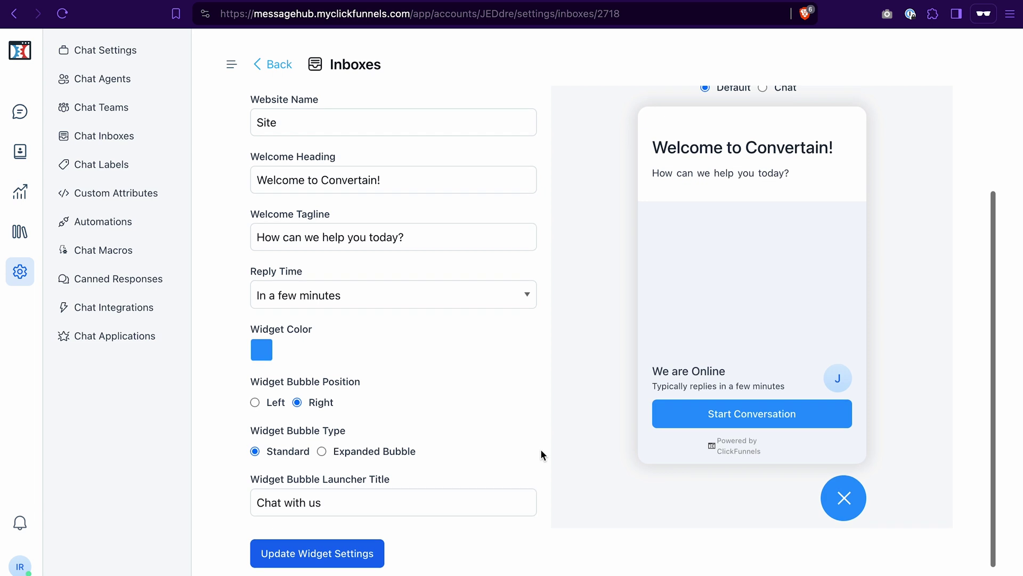
{"action": "scroll", "coordinate": [541, 453], "scroll_direction": "up", "scroll_amount": 3}
{"action": "left_click", "coordinate": [637, 127]}
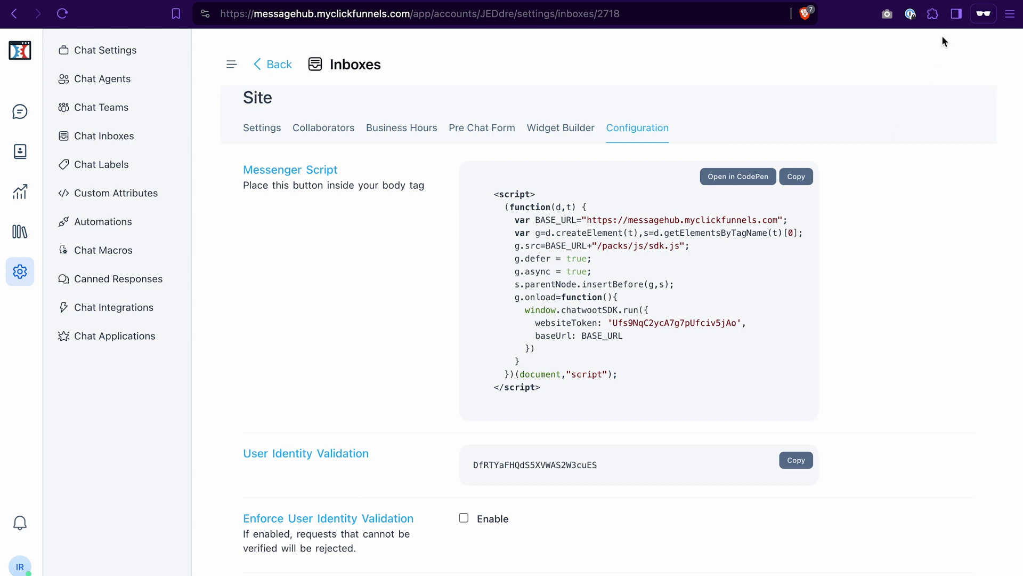
{"action": "left_click", "coordinate": [20, 113]}
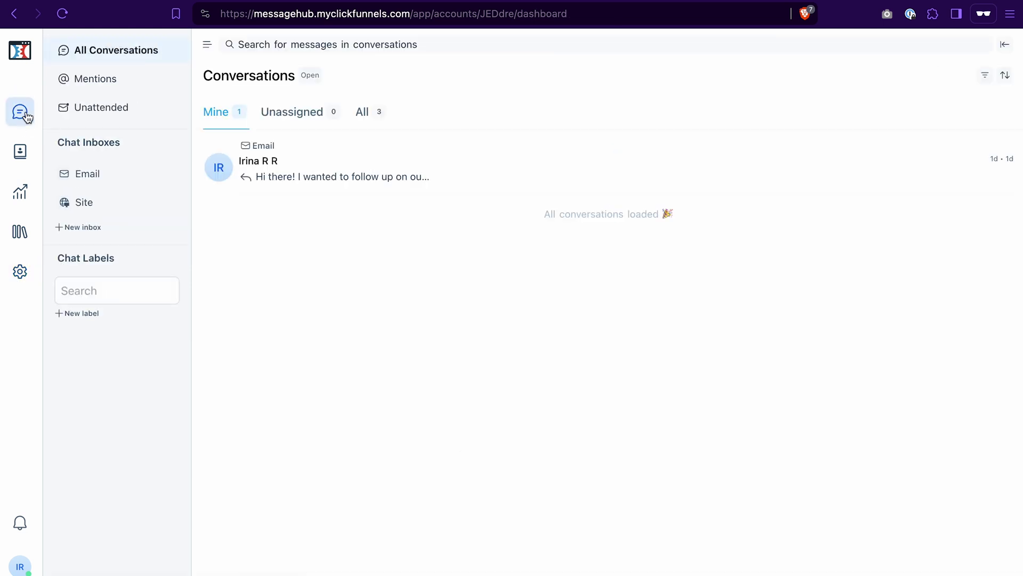
- Show the Chat Contacts list with name, email, phone and company columns
{"action": "left_click", "coordinate": [24, 158]}
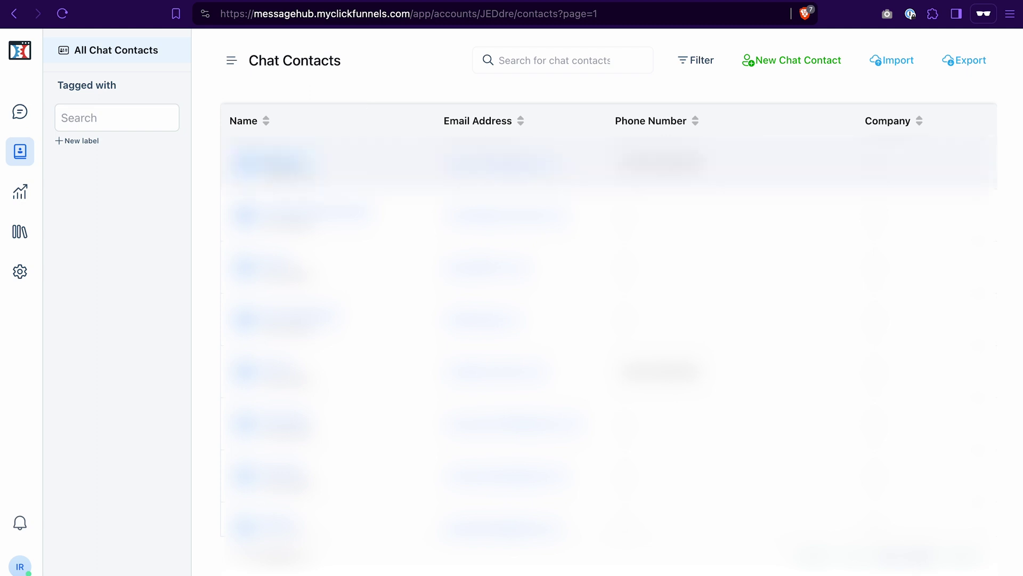
- Open the first chat contact's details and start a new message to them
{"action": "left_click", "coordinate": [405, 162]}
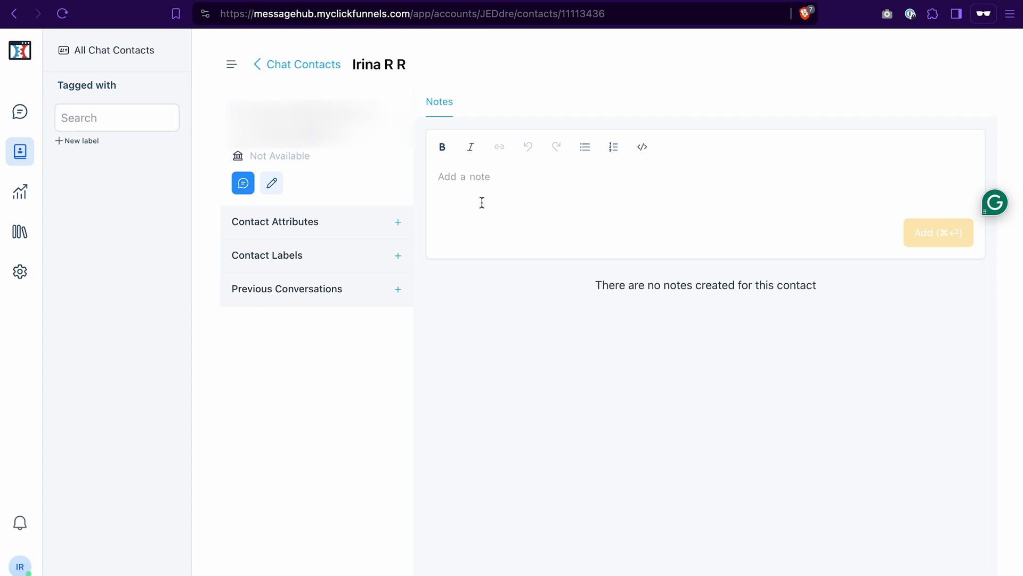
{"action": "left_click", "coordinate": [243, 185]}
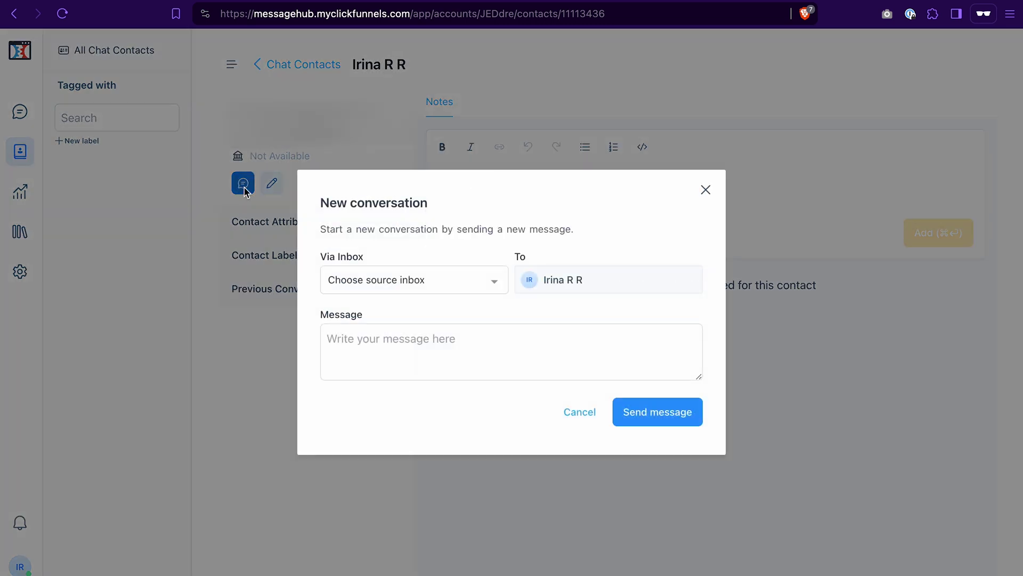
- Email the contact from the Email inbox with subject 'Subject Line' and body 'Hi! Here's a test message from the MessageHub.'
{"action": "left_click", "coordinate": [431, 289]}
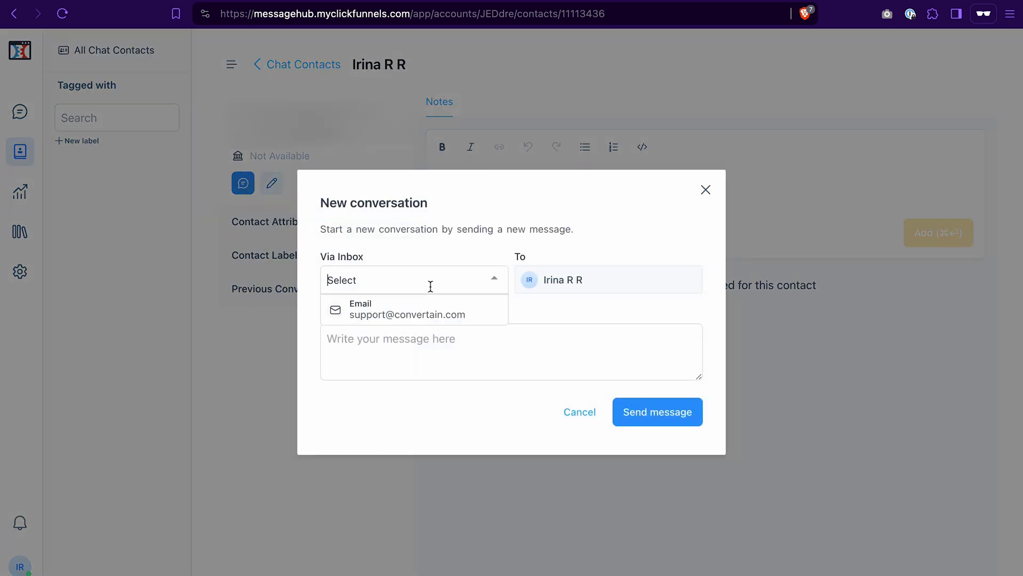
{"action": "left_click", "coordinate": [423, 316]}
{"action": "left_click", "coordinate": [382, 257]}
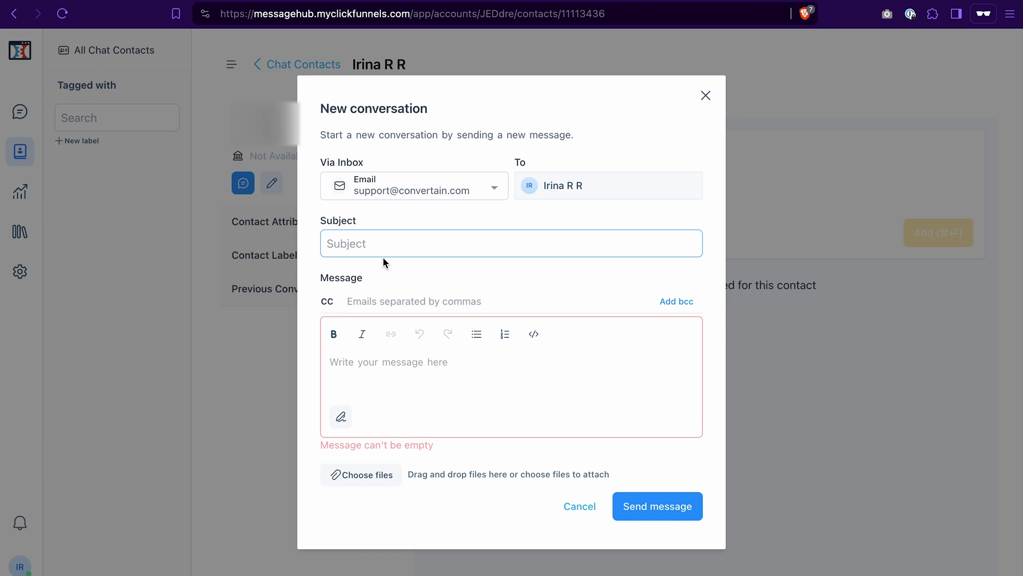
{"action": "type", "text": "Subject Line"}
{"action": "left_click", "coordinate": [384, 369]}
{"action": "type", "text": "Hi! Here's a test message from the MessageHub."}
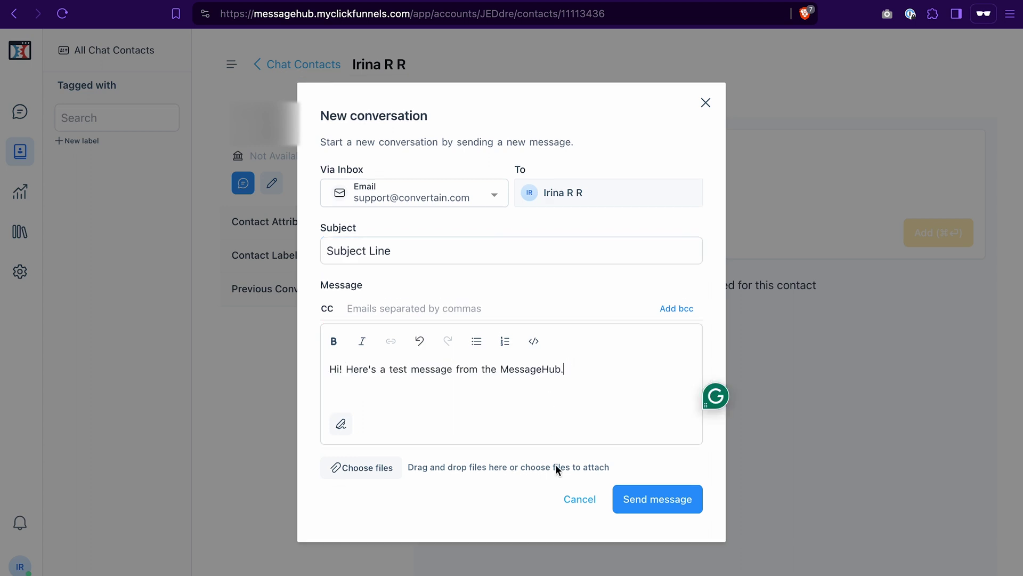
{"action": "left_click", "coordinate": [645, 501]}
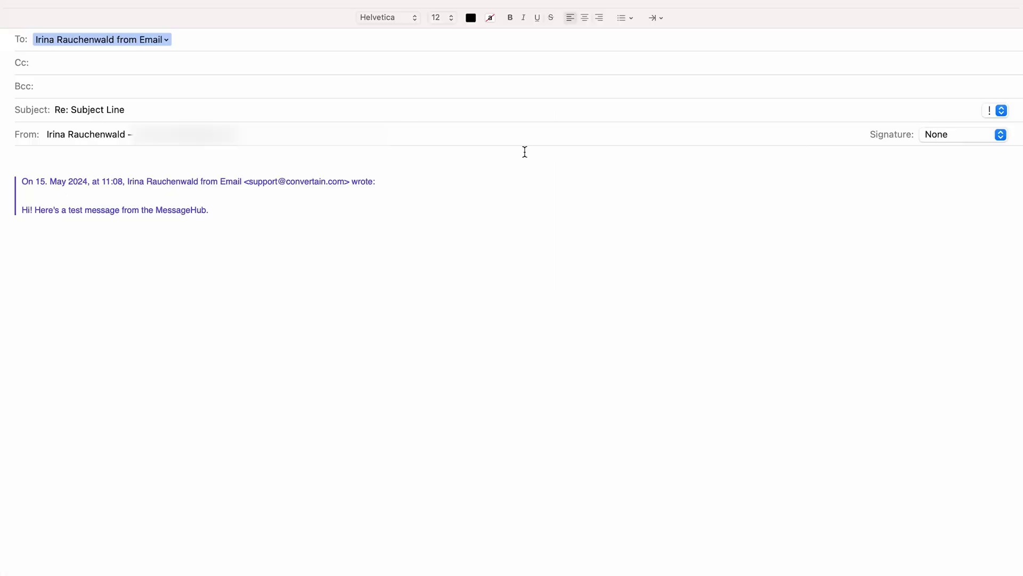
- Write the reply 'Hi! I have a few questions about ClickFunnels 2.0. Can you help me?' and send it
{"action": "type", "text": "Hi! I have a few questions about ClickFunnels 2.0. Can you help me?"}
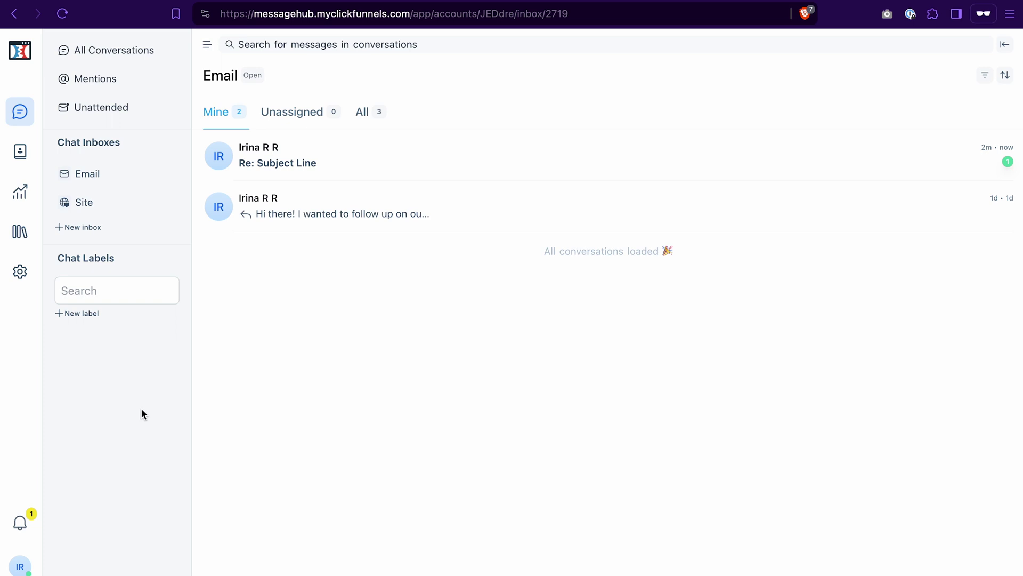
- Check the notifications, open the 'Re: Subject Line' conversation and mark it resolved
{"action": "left_click", "coordinate": [25, 523]}
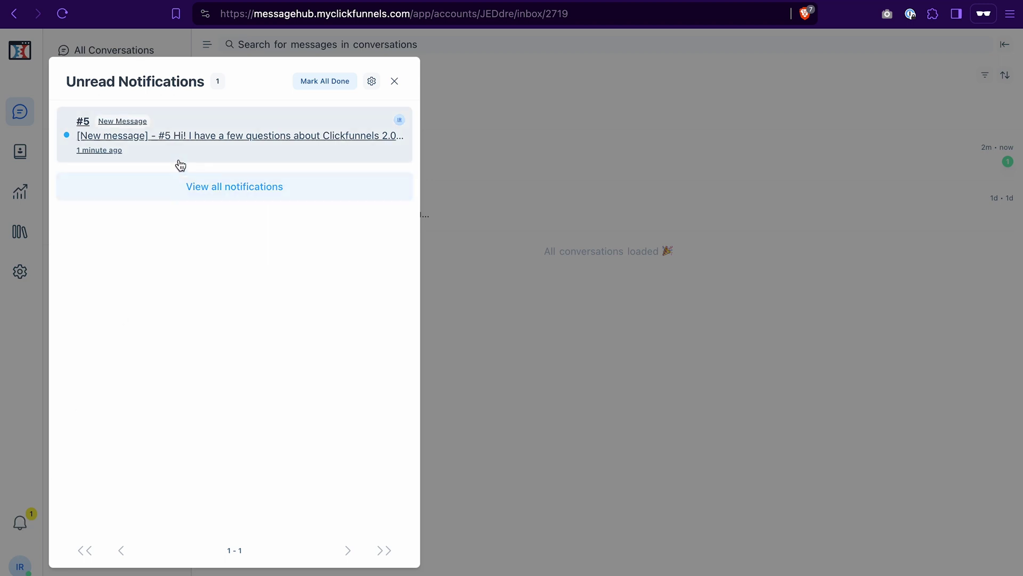
{"action": "left_click", "coordinate": [396, 82]}
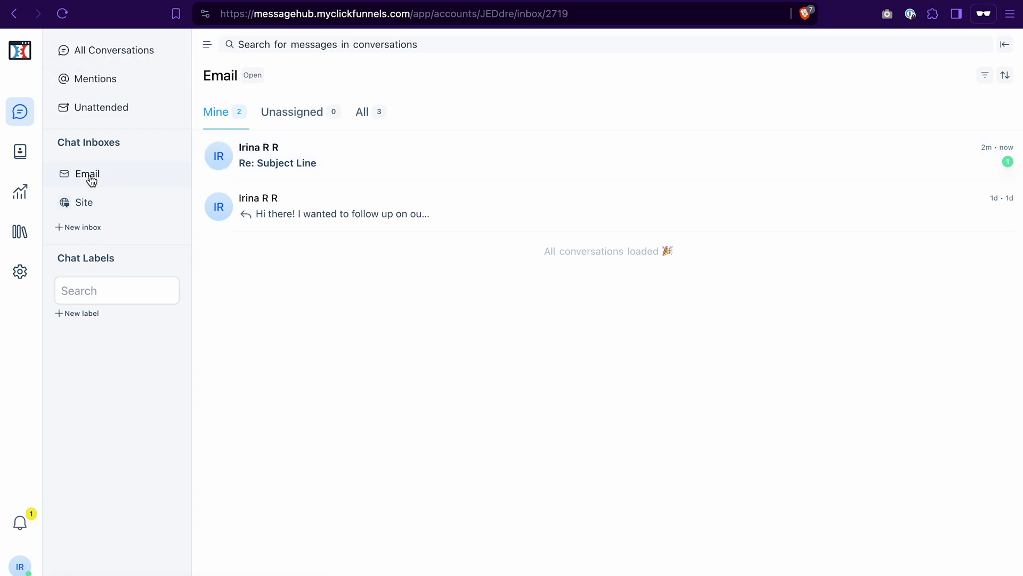
{"action": "left_click", "coordinate": [359, 165]}
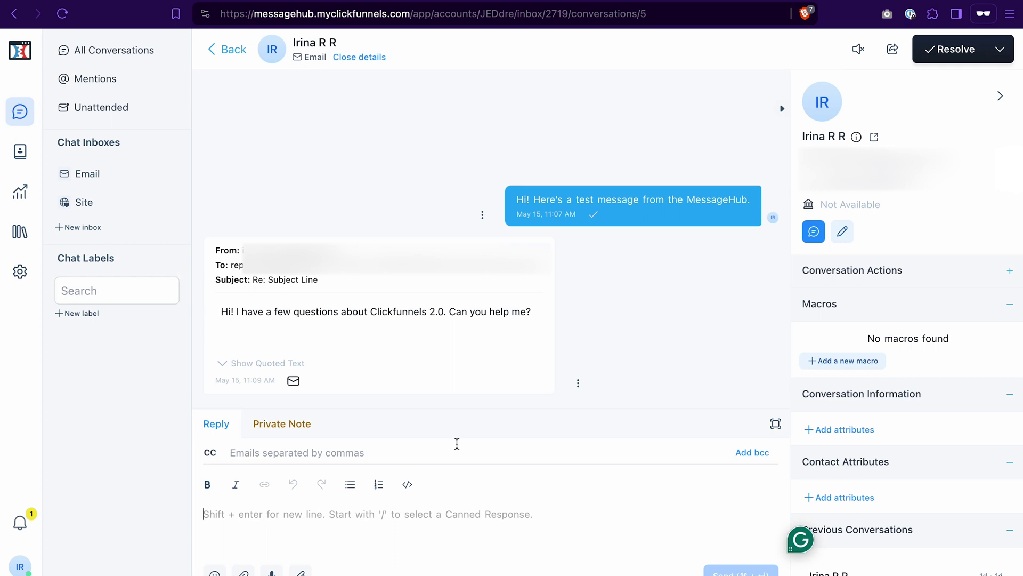
{"action": "left_click", "coordinate": [458, 513]}
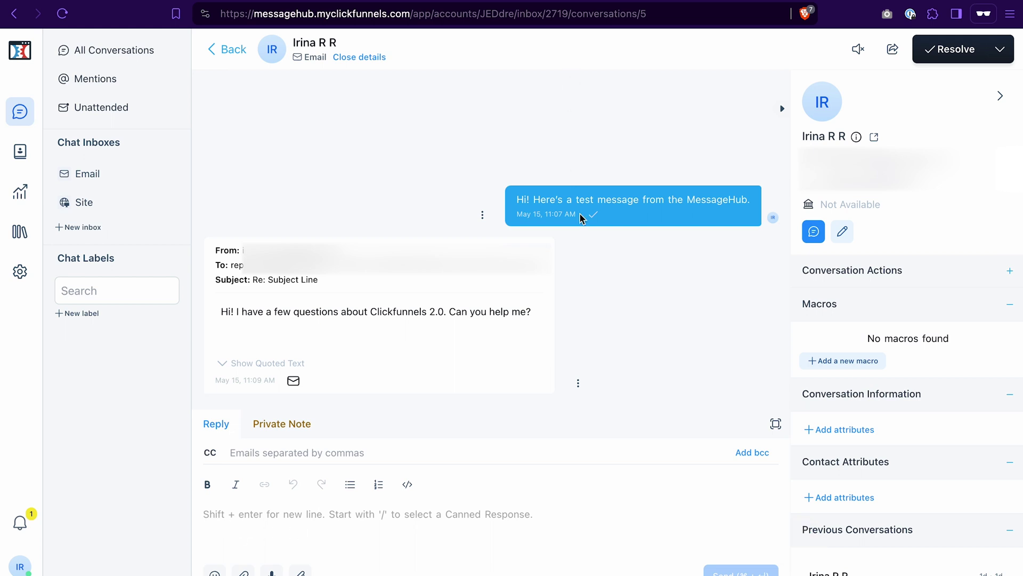
{"action": "left_click", "coordinate": [958, 55]}
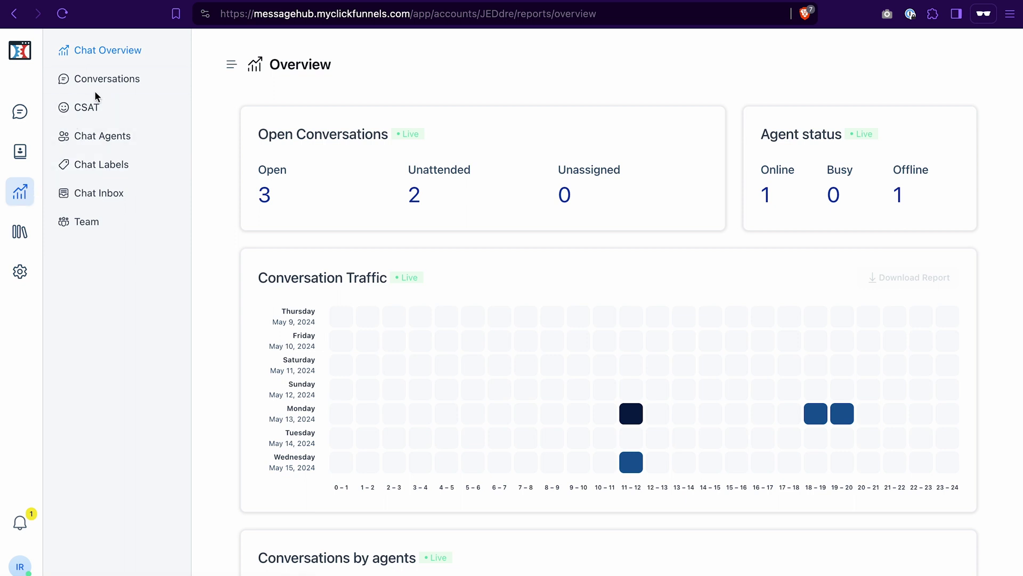
- Scroll through the Conversations report, then view the CSAT customer satisfaction report
{"action": "left_click", "coordinate": [105, 80]}
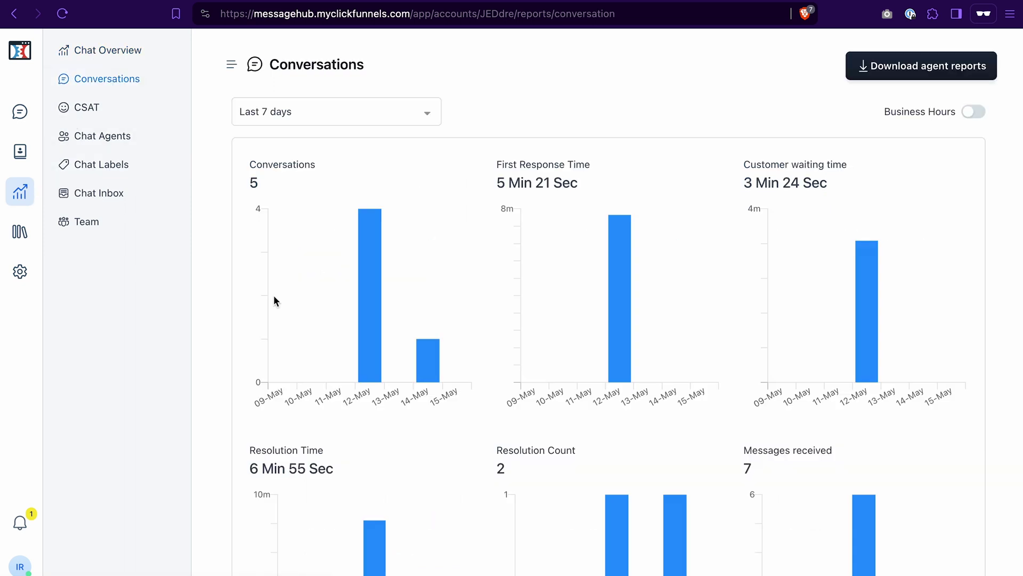
{"action": "scroll", "coordinate": [274, 297], "scroll_direction": "down", "scroll_amount": 5}
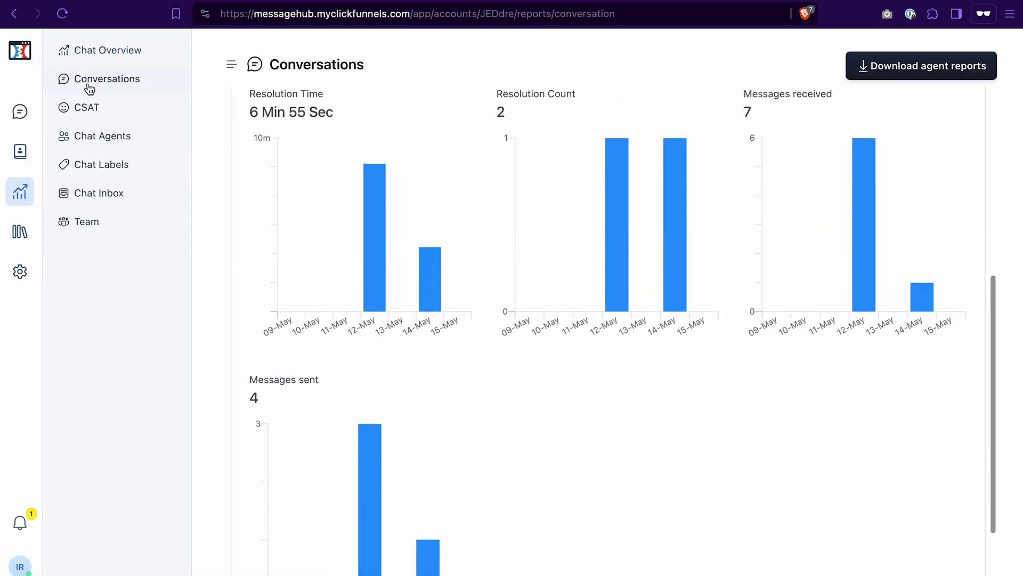
{"action": "left_click", "coordinate": [87, 108]}
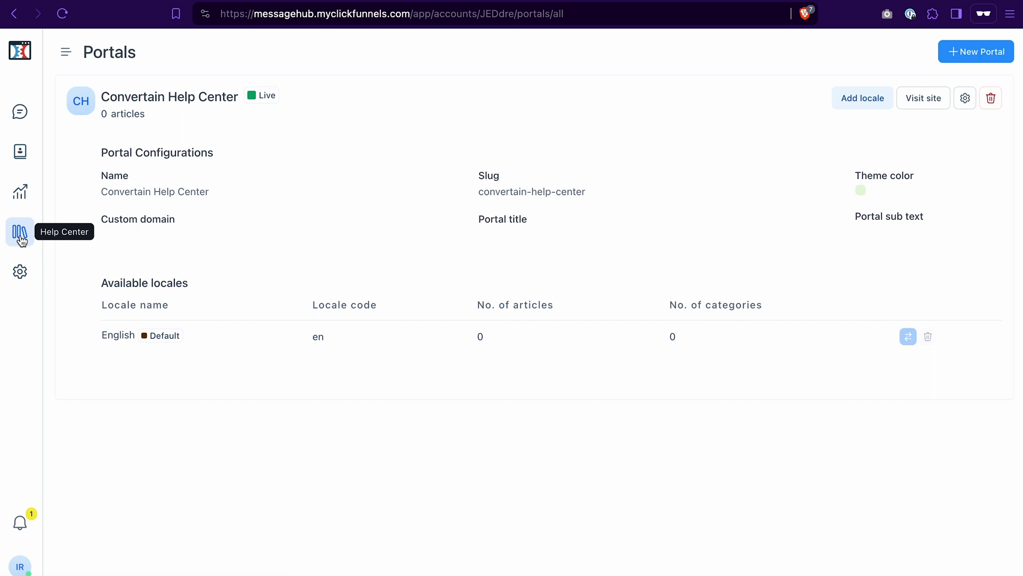
- Scroll Profile Settings through hotkeys, password, notifications and access token, then enter the chat settings
{"action": "left_click", "coordinate": [21, 568]}
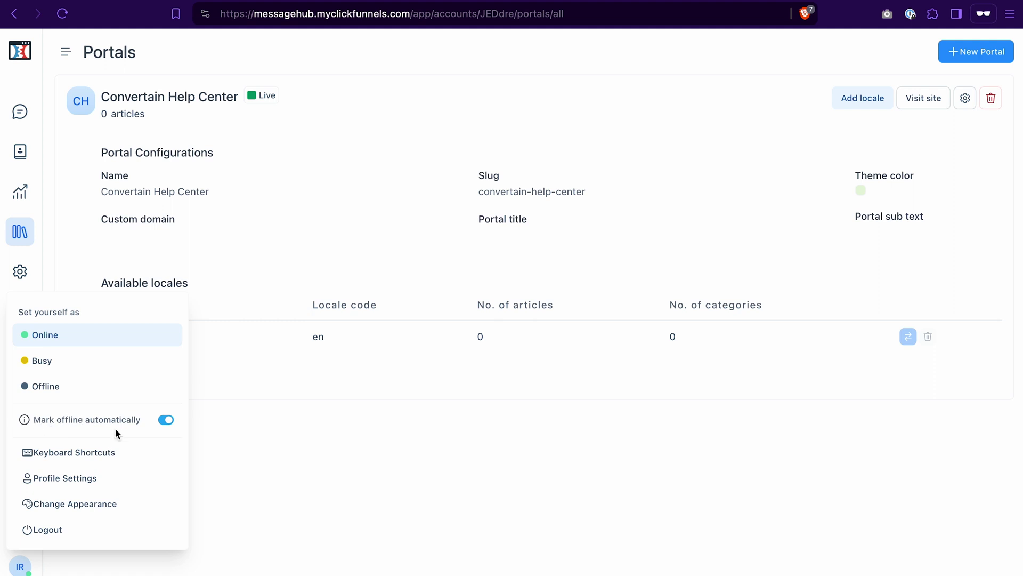
{"action": "left_click", "coordinate": [97, 485]}
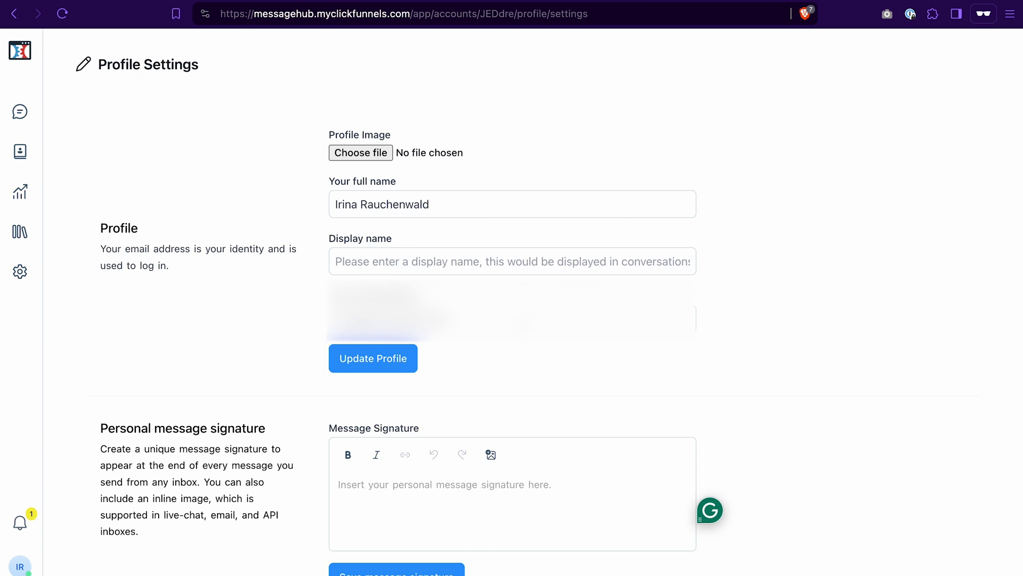
{"action": "scroll", "coordinate": [228, 382], "scroll_direction": "down", "scroll_amount": 1}
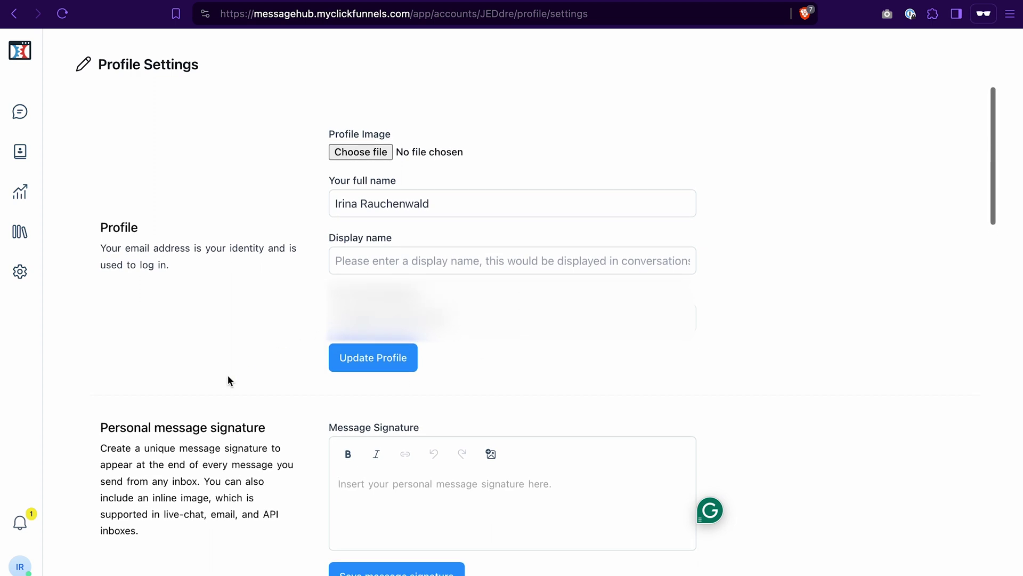
{"action": "scroll", "coordinate": [276, 467], "scroll_direction": "down", "scroll_amount": 10}
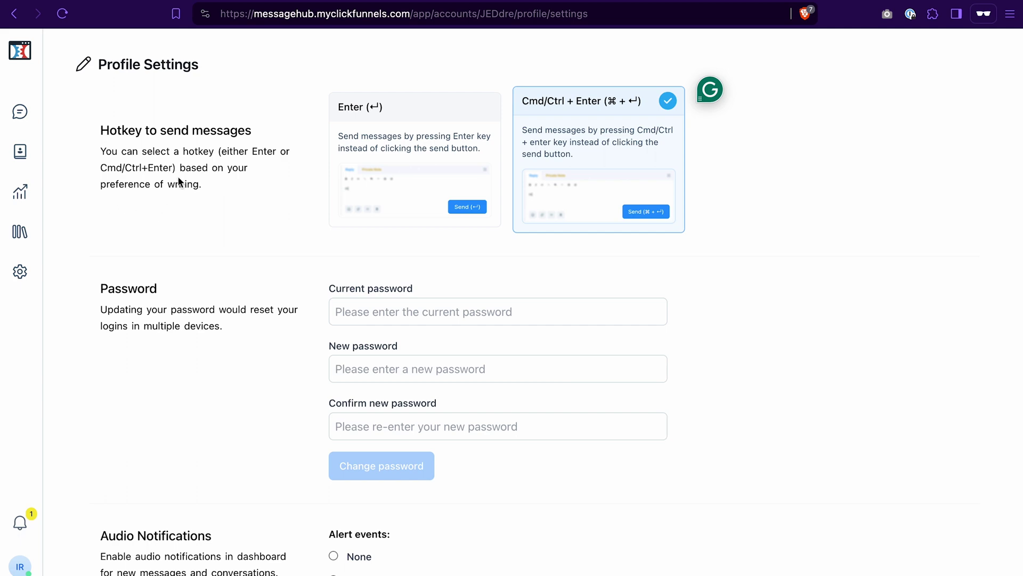
{"action": "scroll", "coordinate": [257, 364], "scroll_direction": "down", "scroll_amount": 8}
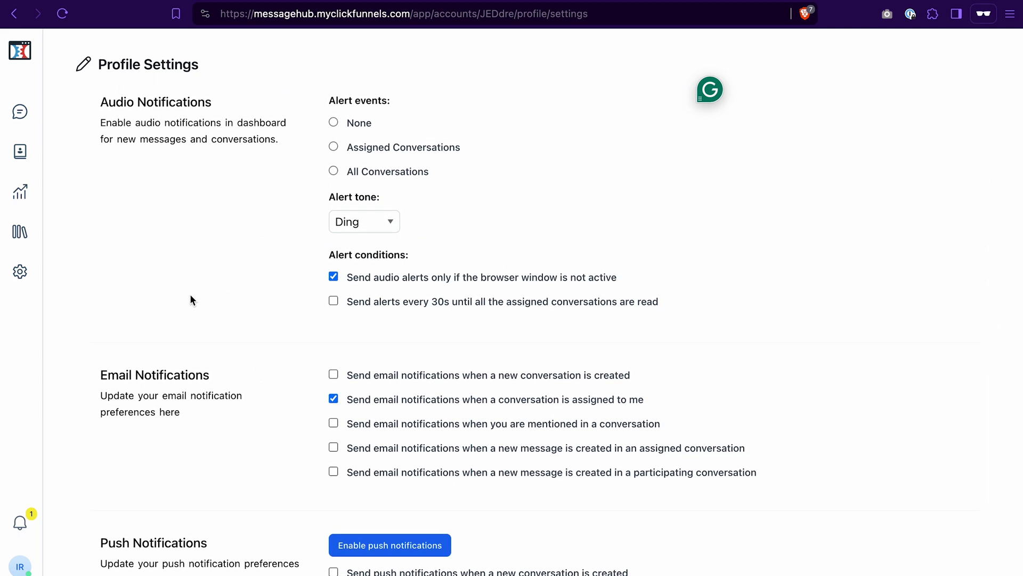
{"action": "scroll", "coordinate": [229, 443], "scroll_direction": "down", "scroll_amount": 5}
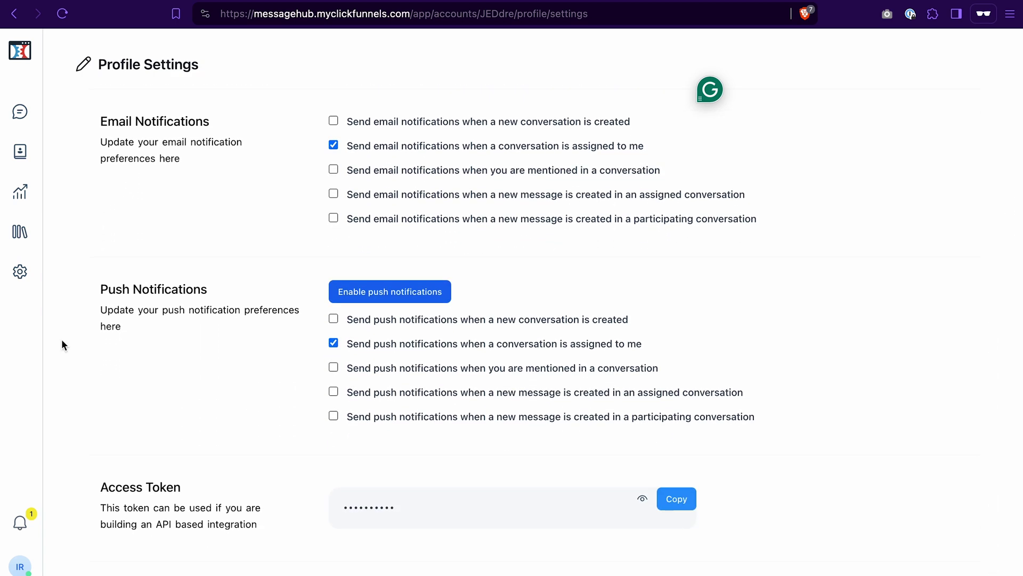
{"action": "left_click", "coordinate": [22, 276]}
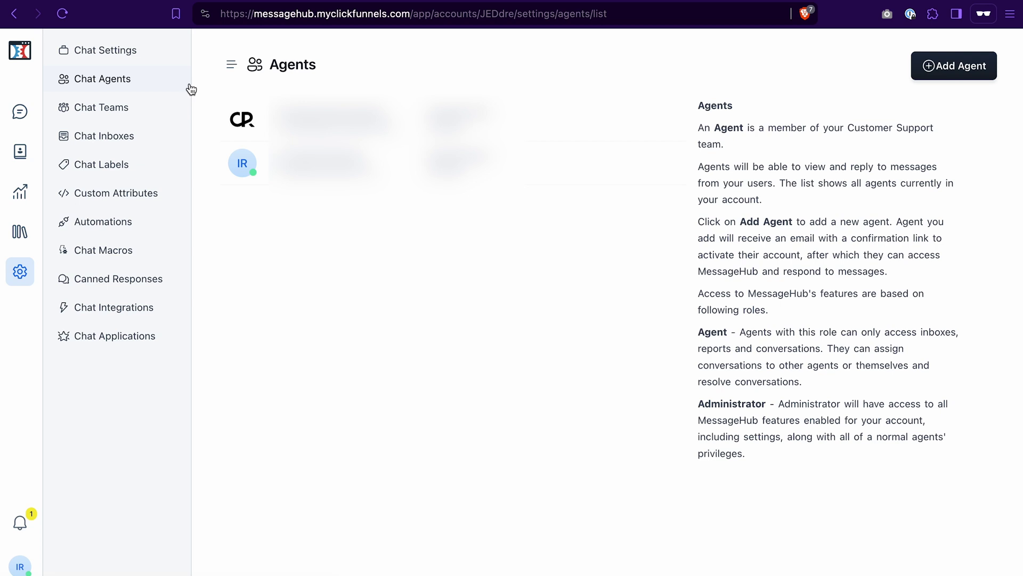
- Browse Chat Teams, Chat Inboxes, Chat Labels, Custom Attributes, and the empty Automations list
{"action": "left_click", "coordinate": [143, 115]}
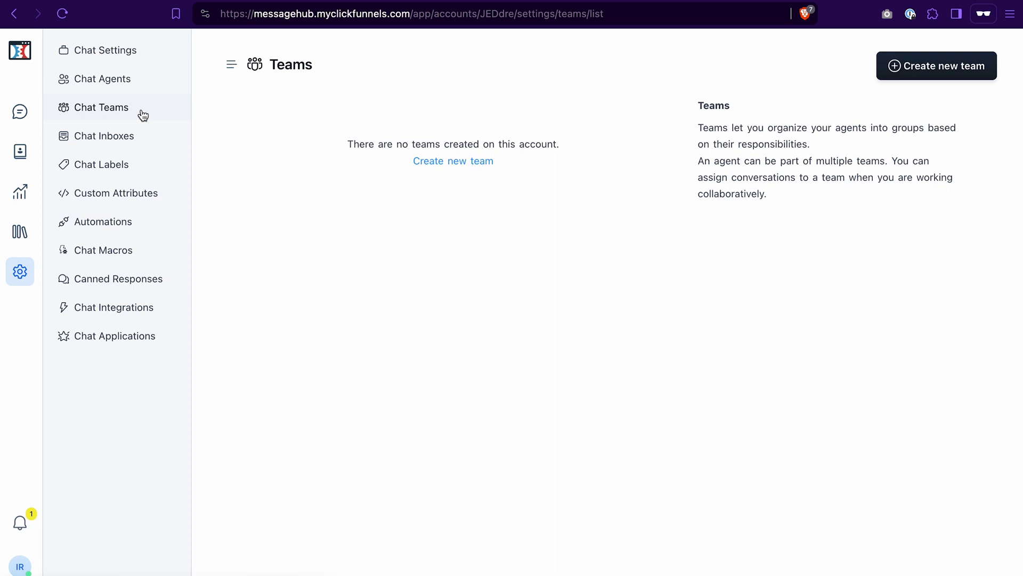
{"action": "left_click", "coordinate": [147, 139]}
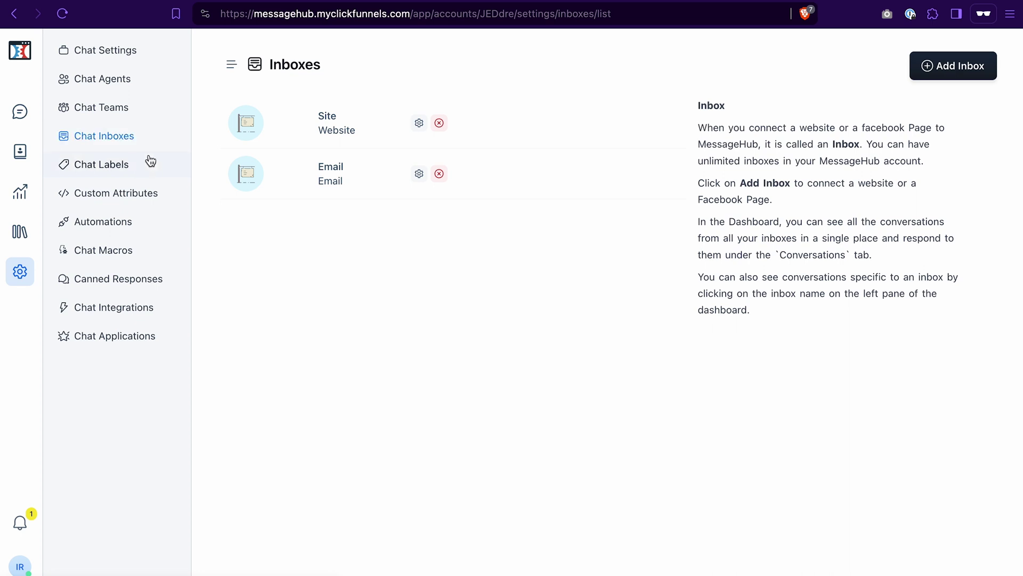
{"action": "left_click", "coordinate": [151, 177]}
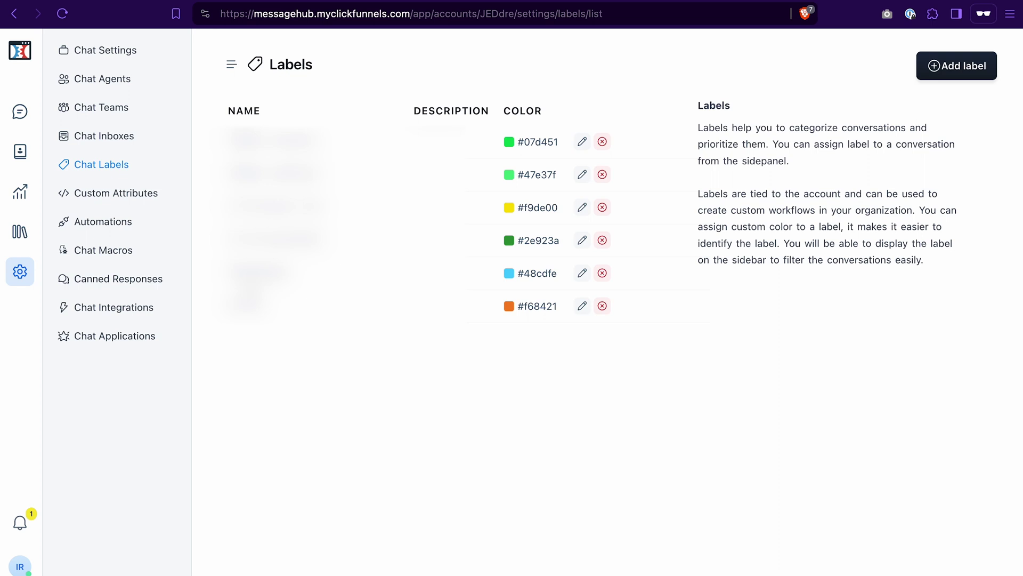
{"action": "left_click", "coordinate": [149, 196]}
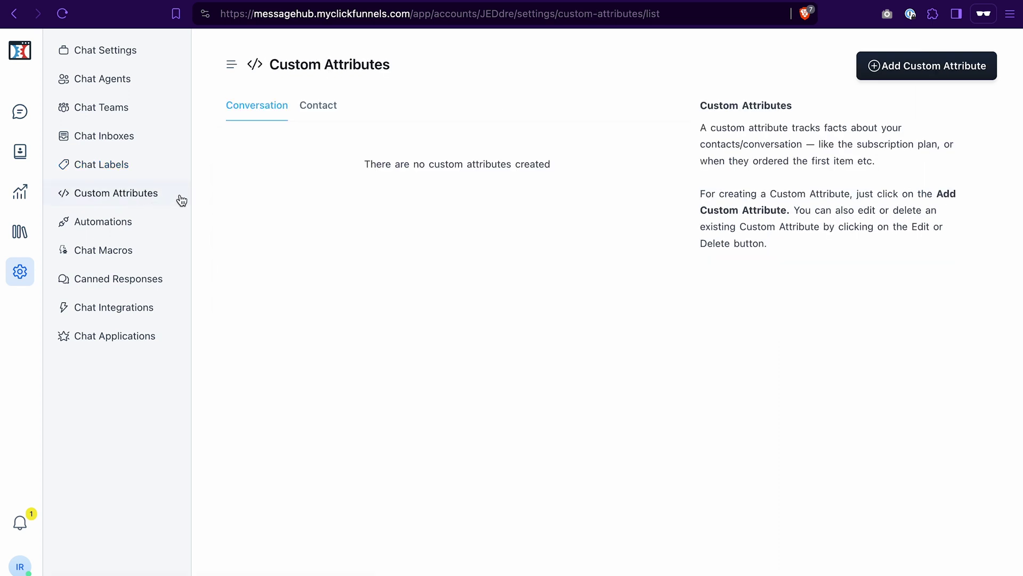
{"action": "left_click", "coordinate": [156, 224]}
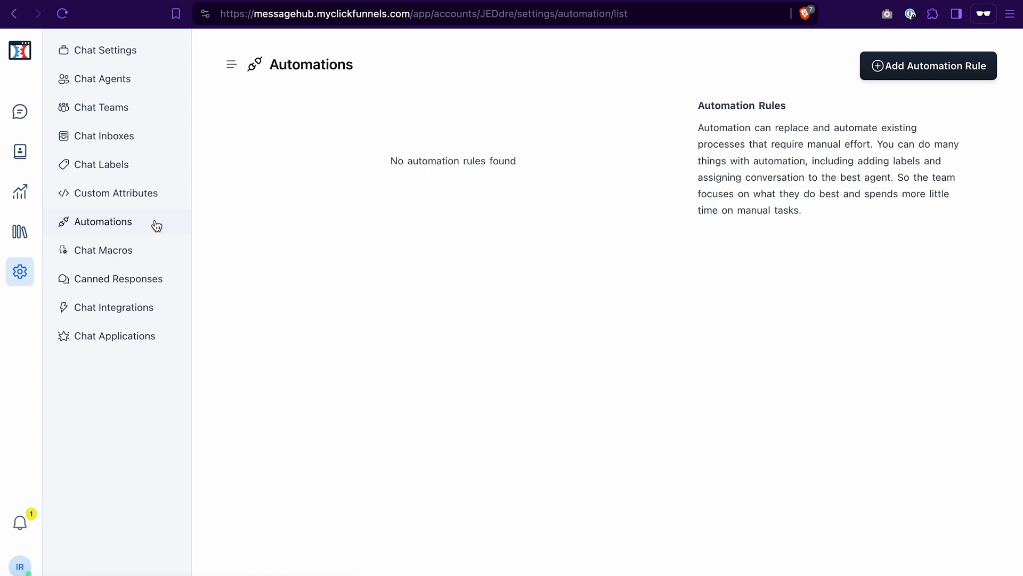
- Look through Chat Macros, Canned Responses, Chat Integrations and the Chat Applications list
{"action": "left_click", "coordinate": [160, 250]}
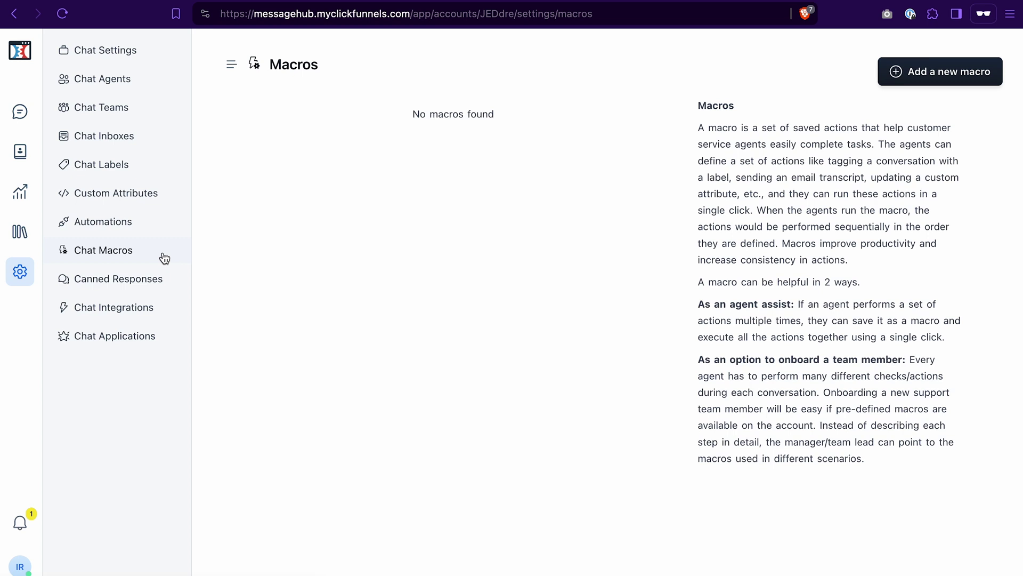
{"action": "left_click", "coordinate": [172, 288]}
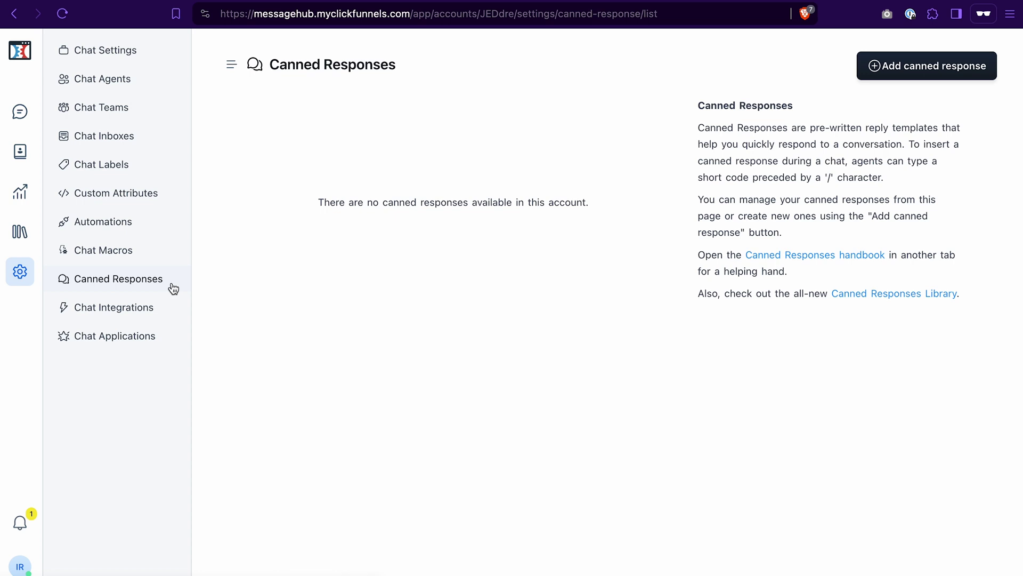
{"action": "left_click", "coordinate": [162, 307]}
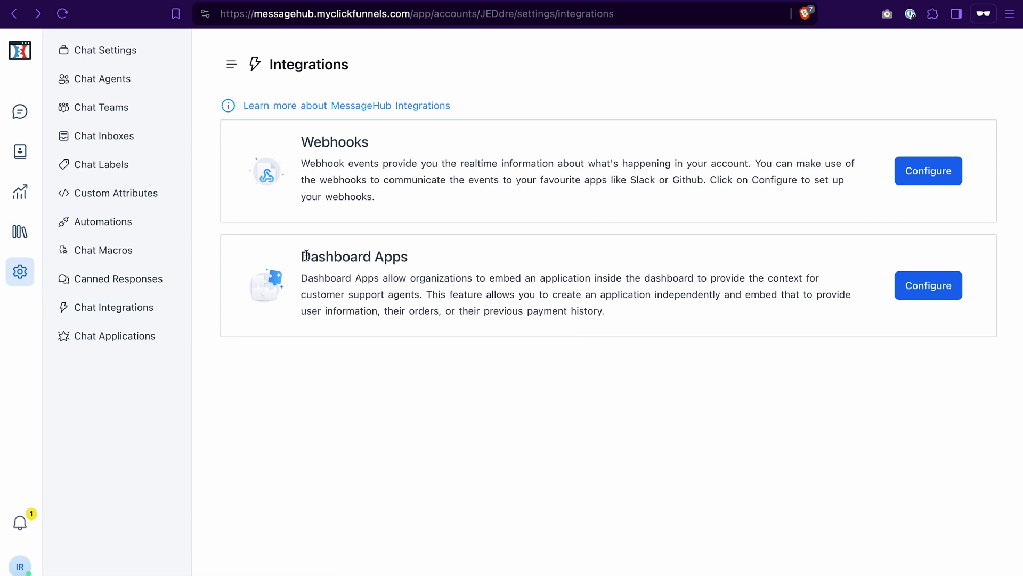
{"action": "left_click", "coordinate": [128, 345]}
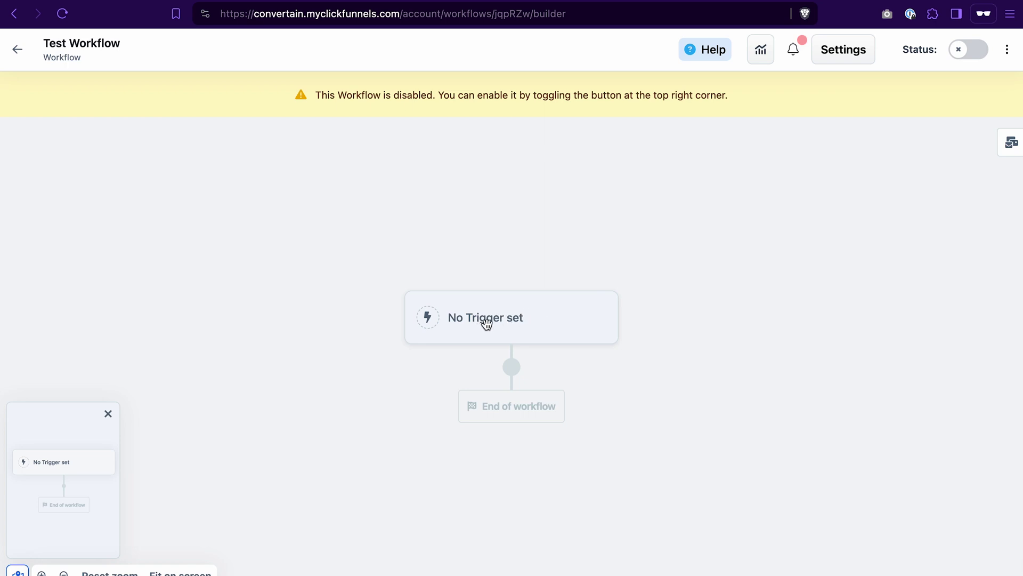
- Start adding a trigger to Test Workflow, browse the event types, then discard it
{"action": "left_click", "coordinate": [491, 317]}
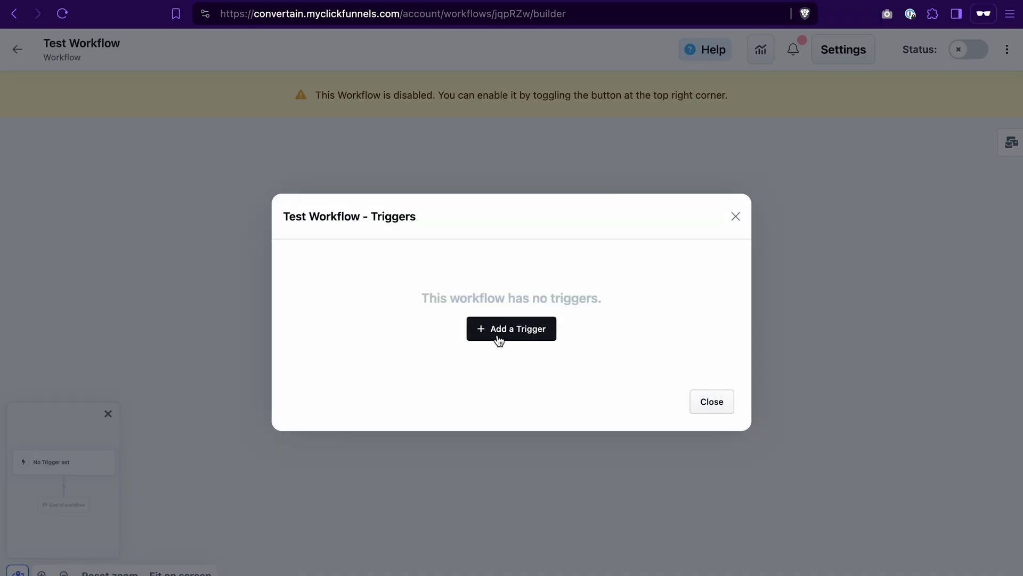
{"action": "left_click", "coordinate": [498, 335]}
{"action": "left_click", "coordinate": [397, 287]}
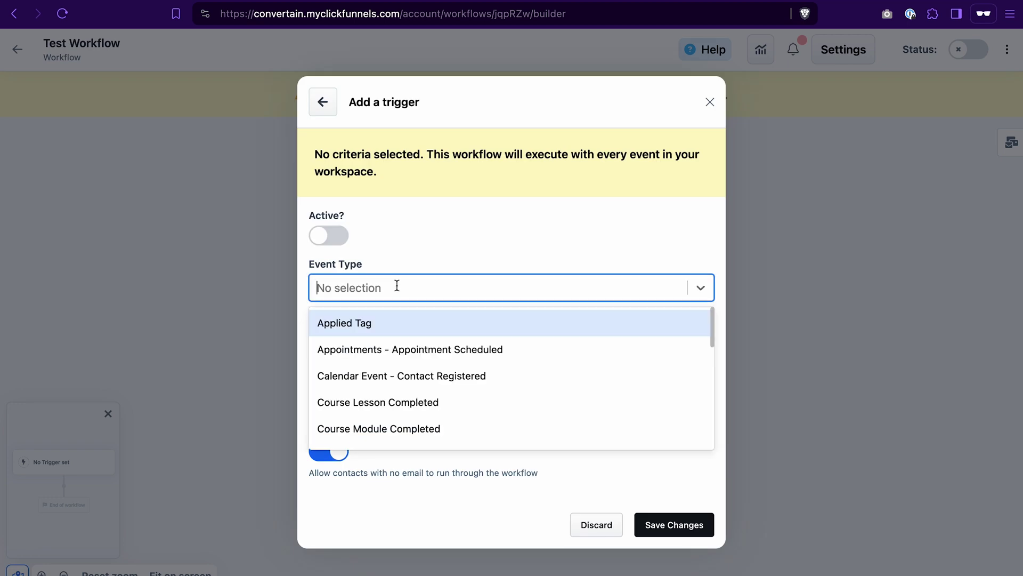
{"action": "scroll", "coordinate": [507, 341], "scroll_direction": "down", "scroll_amount": 3}
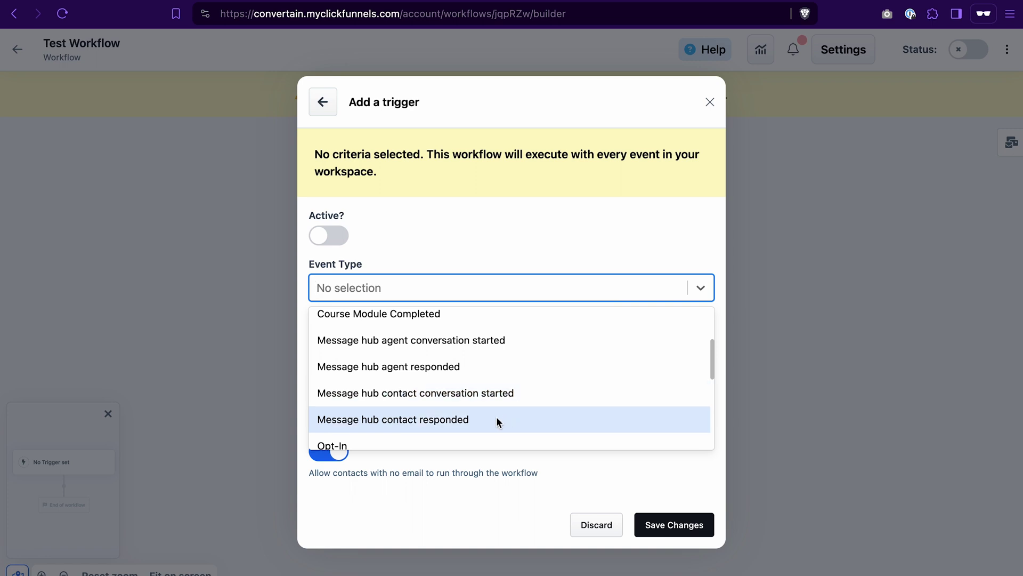
{"action": "left_click", "coordinate": [537, 505]}
{"action": "left_click", "coordinate": [602, 530]}
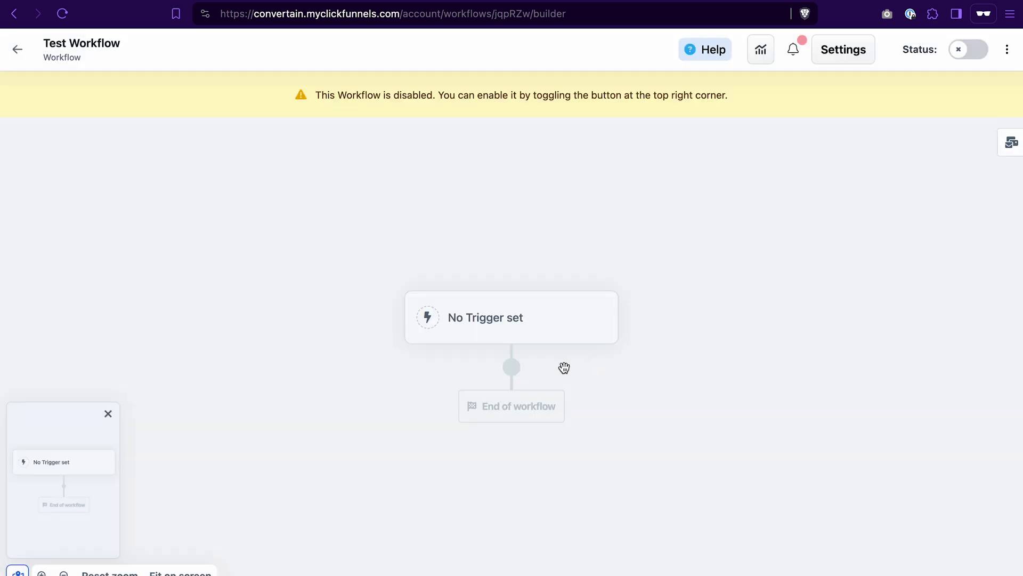
- Add a Send MessageHub message step after the trigger, keeping Email (Email) as sending inbox
{"action": "left_click", "coordinate": [511, 368]}
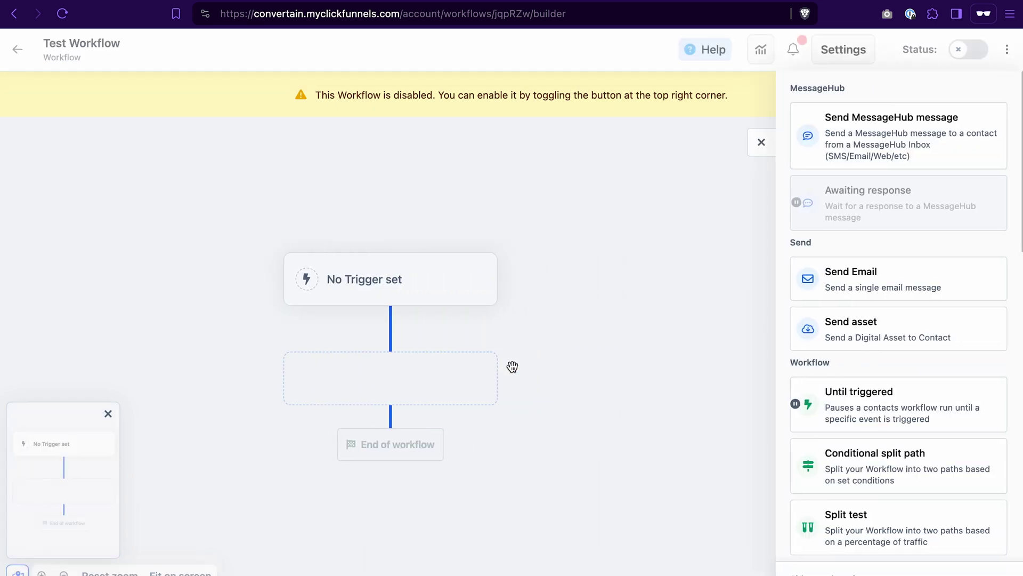
{"action": "left_click", "coordinate": [900, 140]}
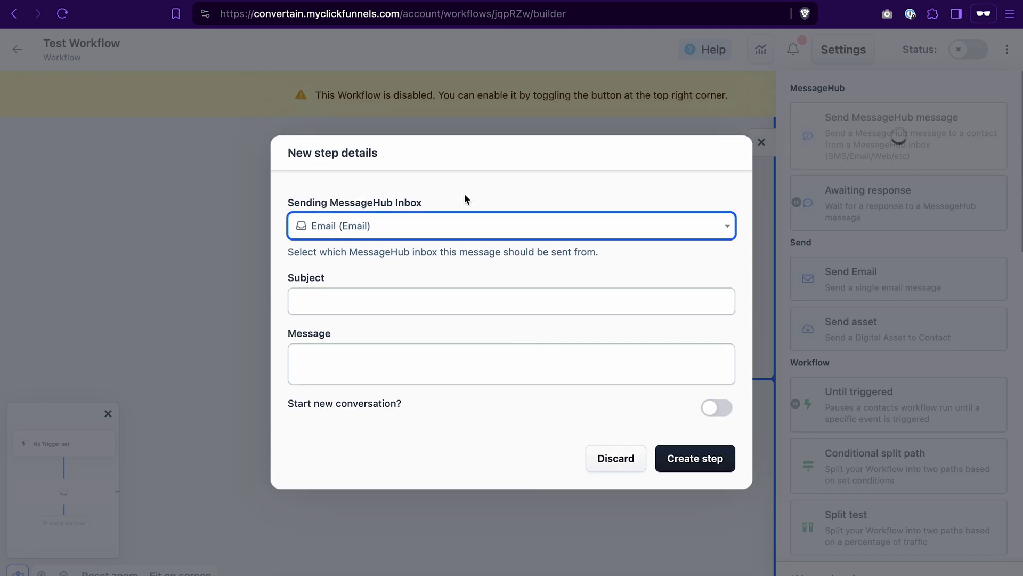
{"action": "left_click", "coordinate": [420, 228]}
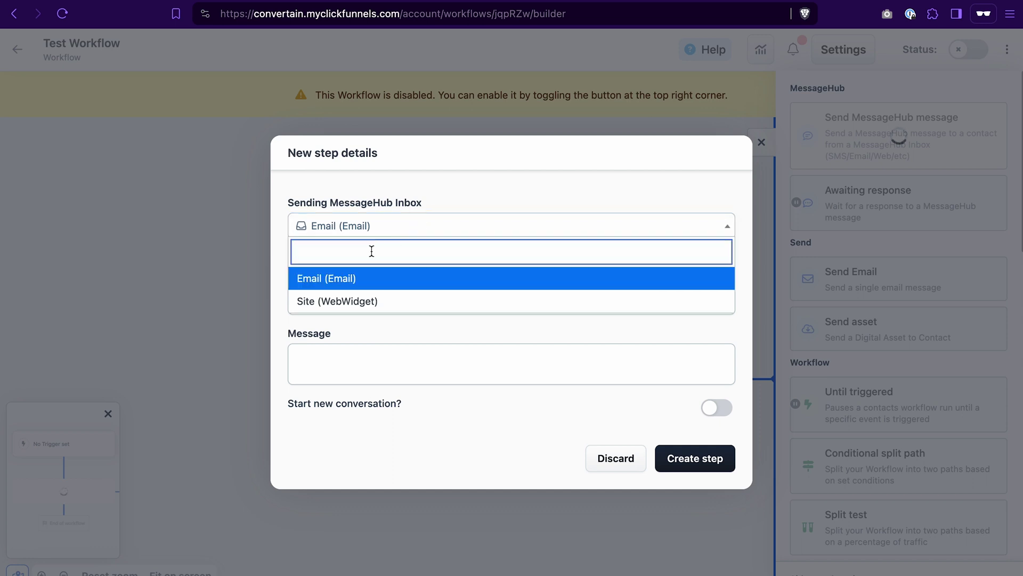
{"action": "left_click", "coordinate": [483, 184]}
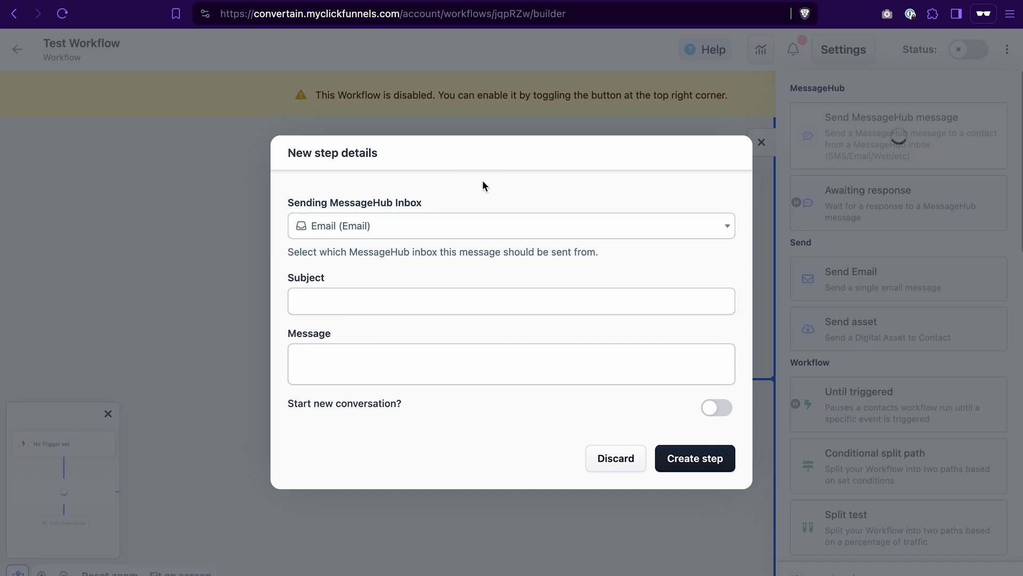